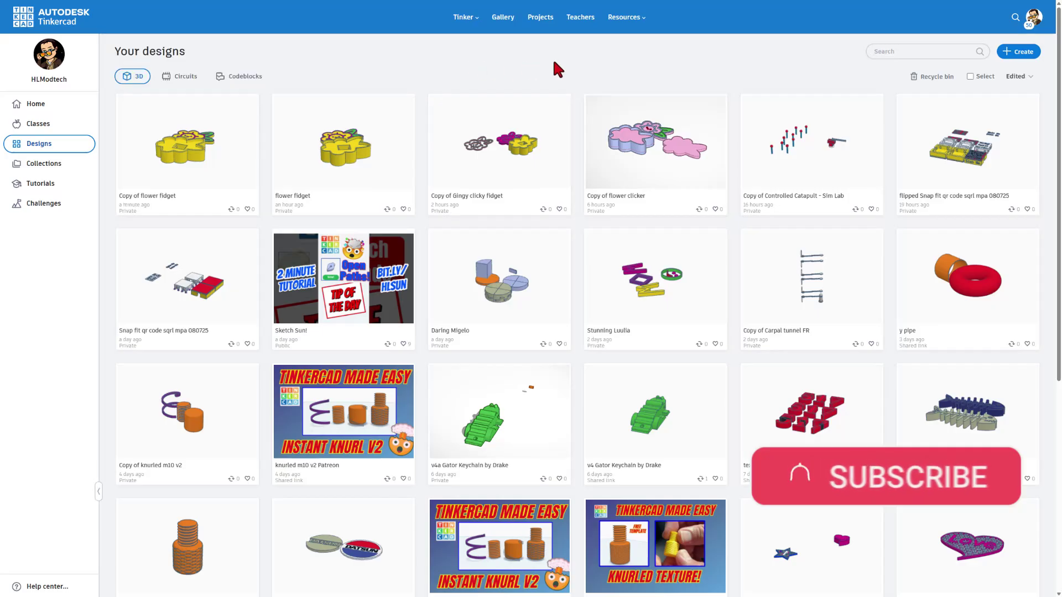
# - Start a new 3D design in Tinkercad
pyautogui.click(1033, 17)
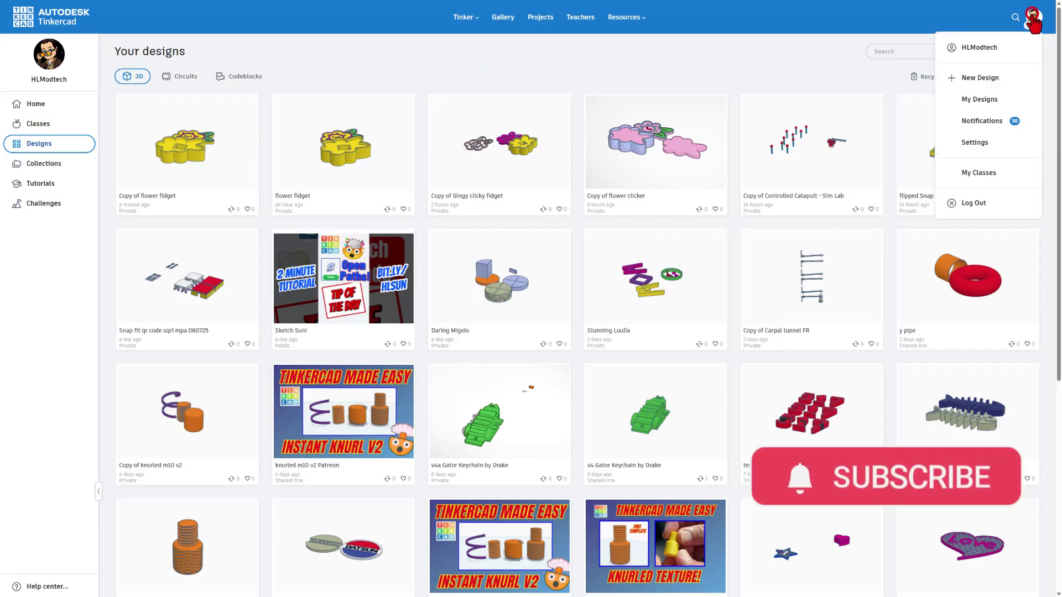
pyautogui.click(797, 73)
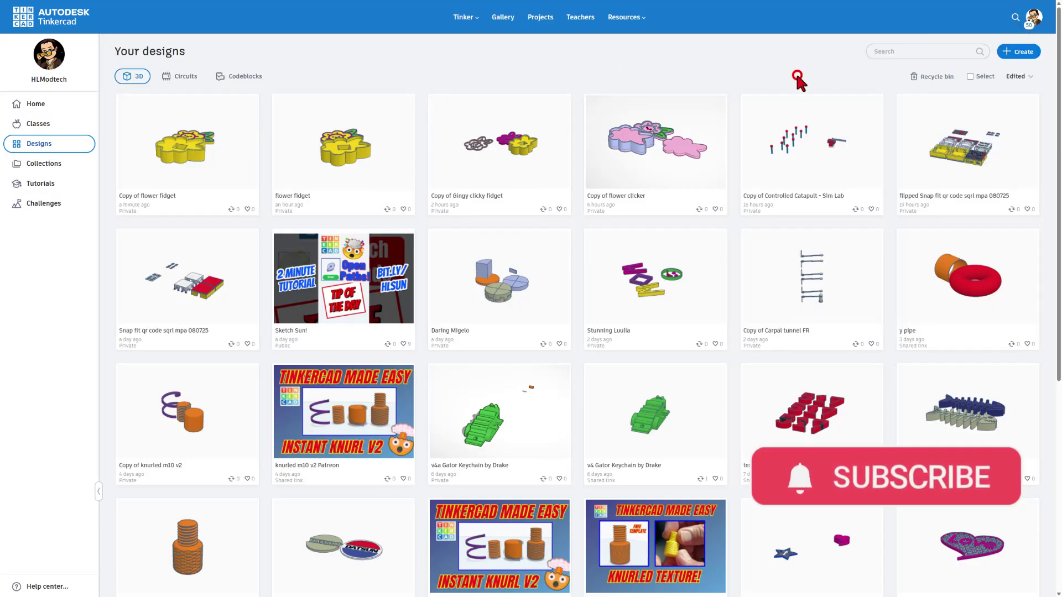
pyautogui.click(1009, 61)
pyautogui.click(1000, 72)
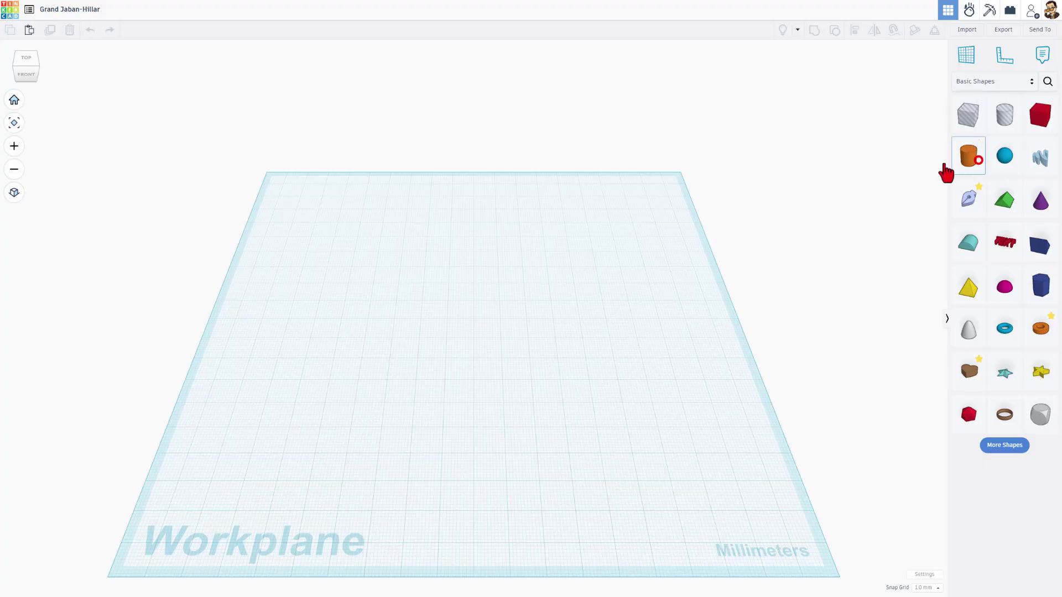
# - Add a cylinder to the workplane, size it to 60 × 60 mm and set 128 sides
pyautogui.moveTo(945, 166); pyautogui.dragTo(463, 334)
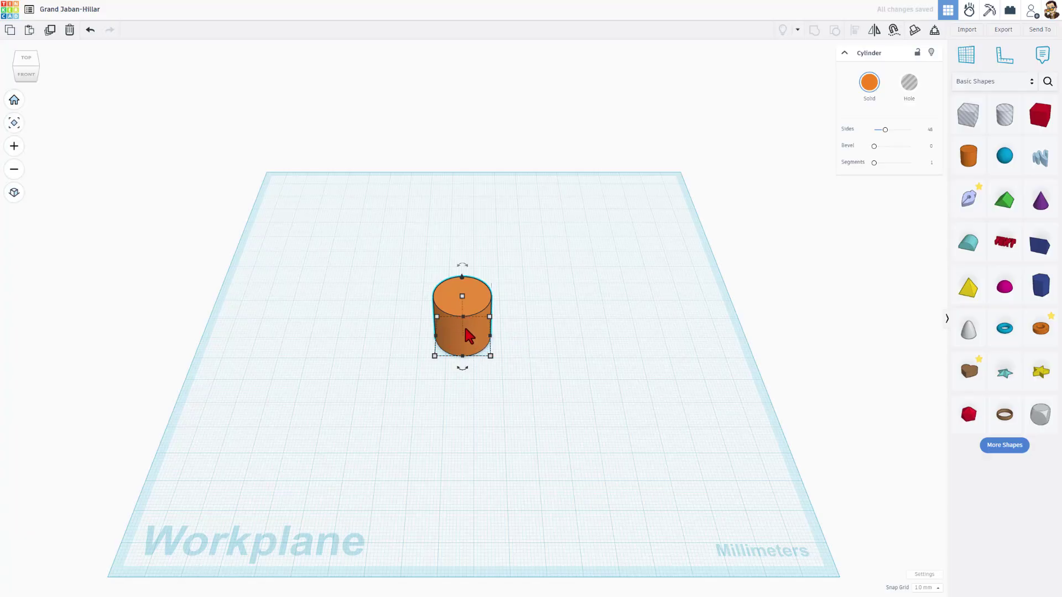
pyautogui.moveTo(469, 336); pyautogui.dragTo(577, 407)
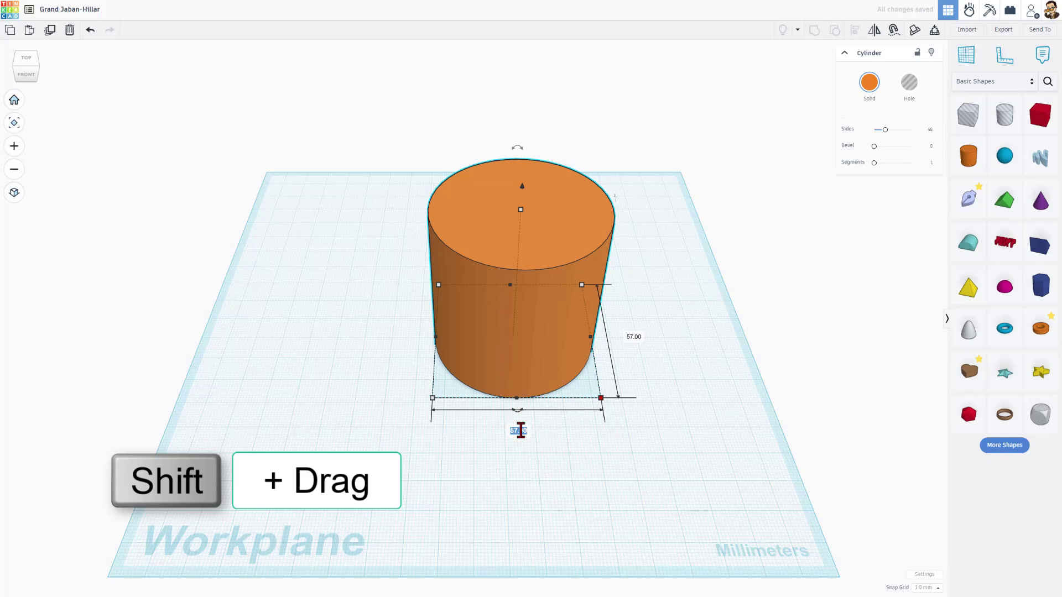
pyautogui.write('60')
pyautogui.press('Return')
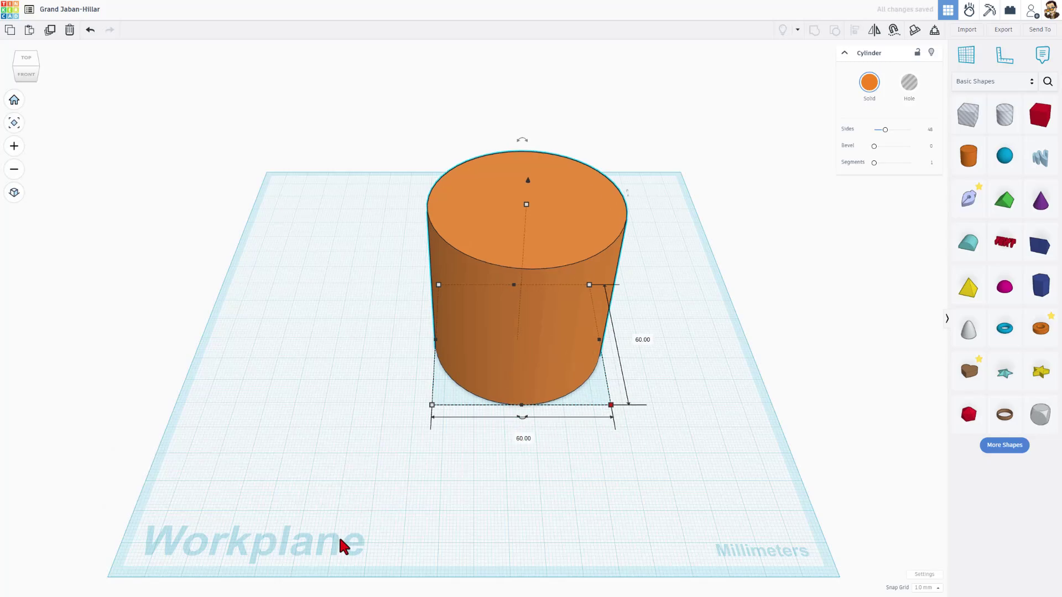
pyautogui.click(493, 350)
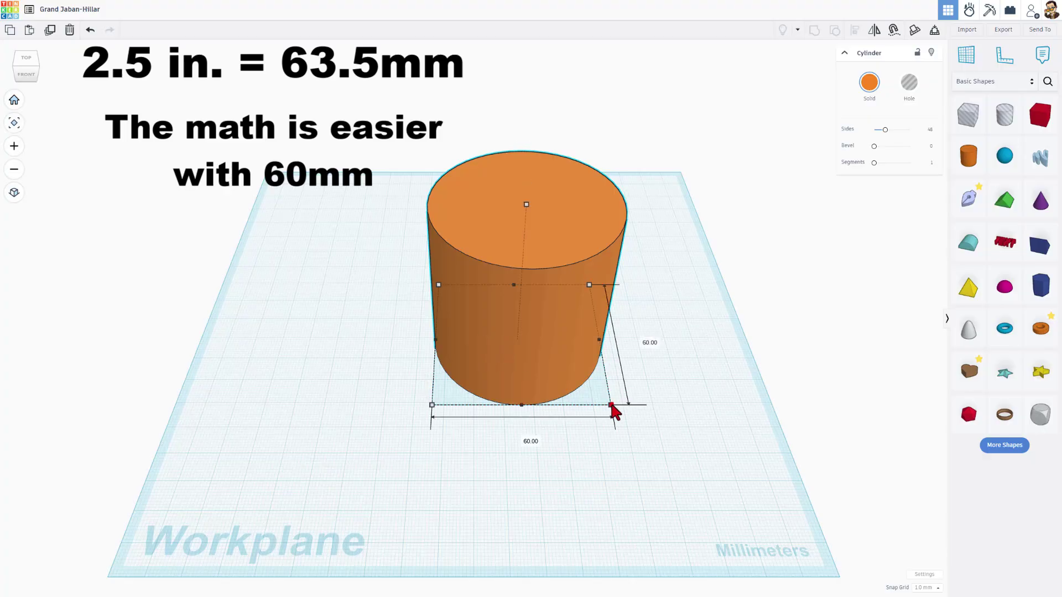
pyautogui.click(611, 405)
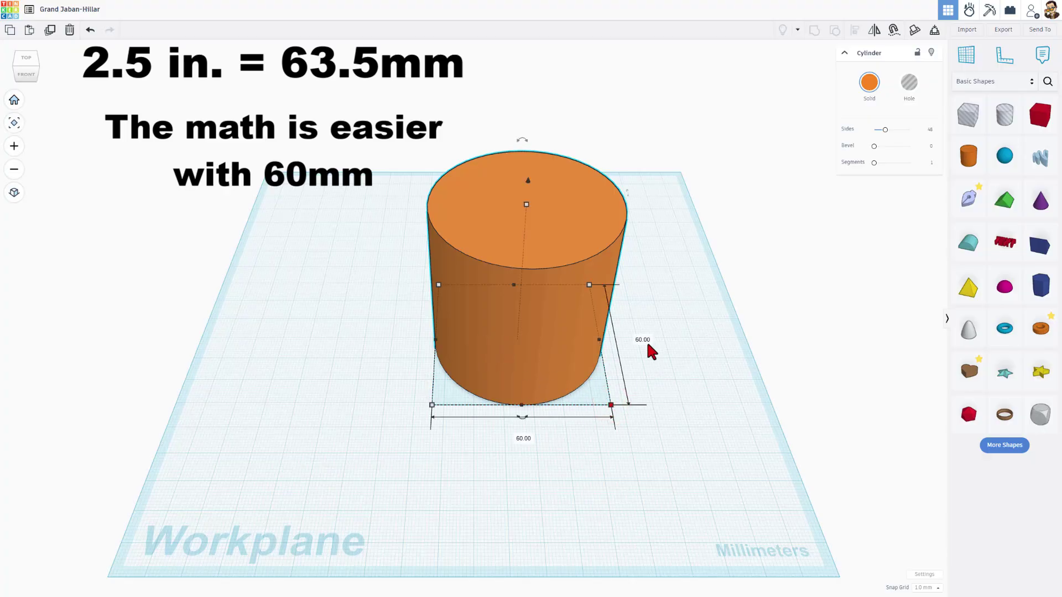
pyautogui.moveTo(884, 131); pyautogui.dragTo(931, 137)
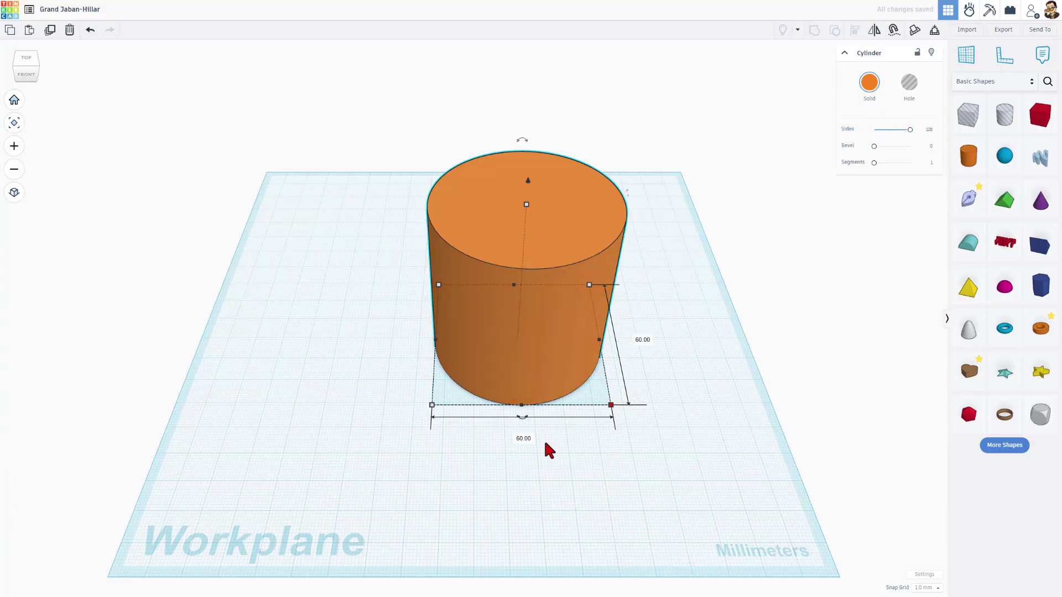
# - Deselect the cylinder and change the design title to 'quarter circle'
pyautogui.click(580, 462)
pyautogui.click(62, 9)
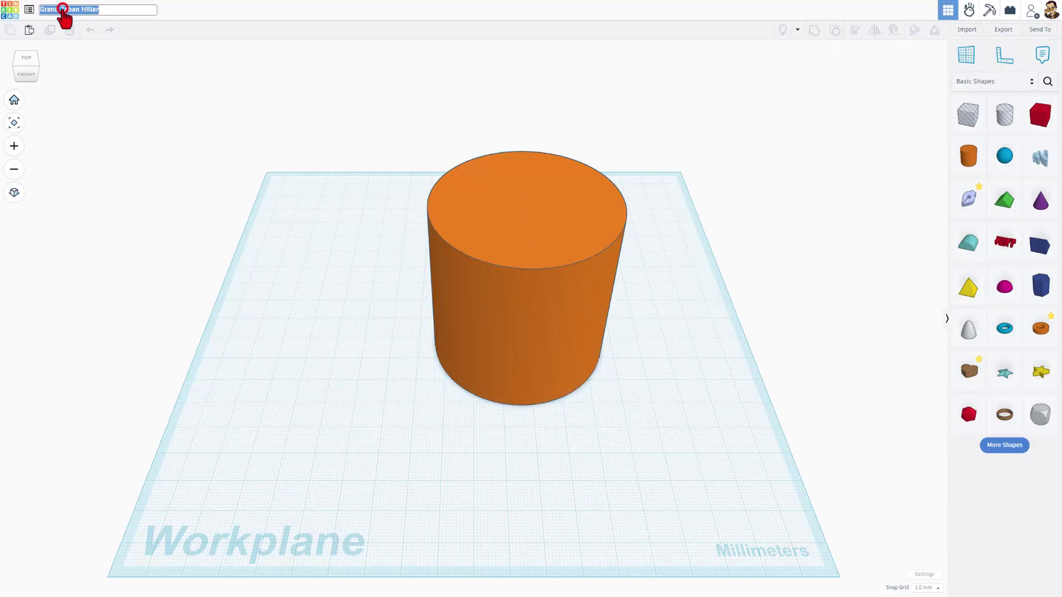
pyautogui.write('quarter circle')
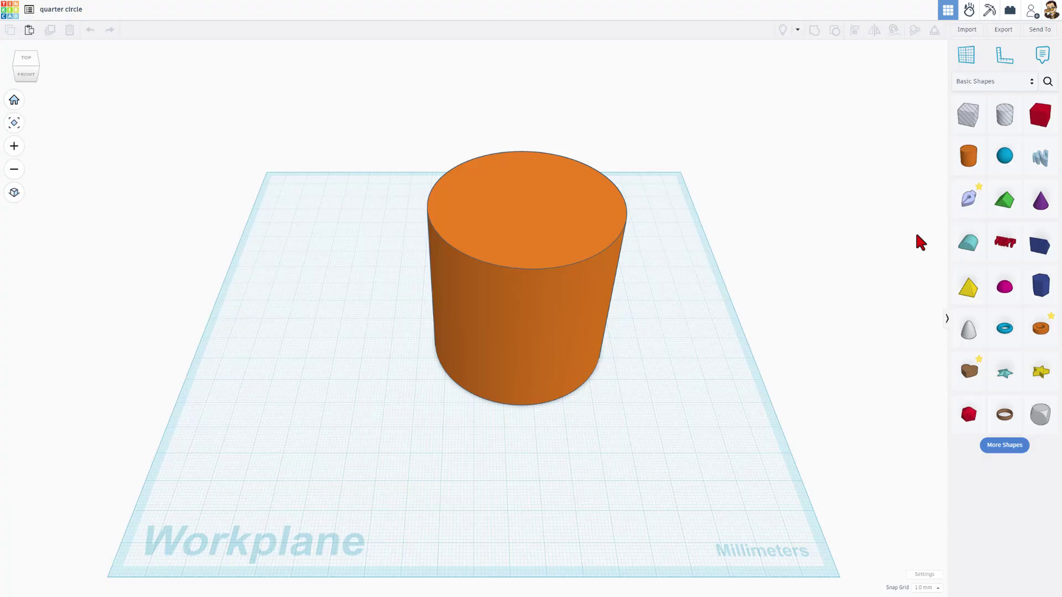
# - Place a sketch shape and draw the first L lines, 30 mm up and 30 mm right
pyautogui.moveTo(973, 207)
pyautogui.mouseDown()
pyautogui.moveTo(402, 349)
pyautogui.moveTo(394, 366)
pyautogui.mouseUp()
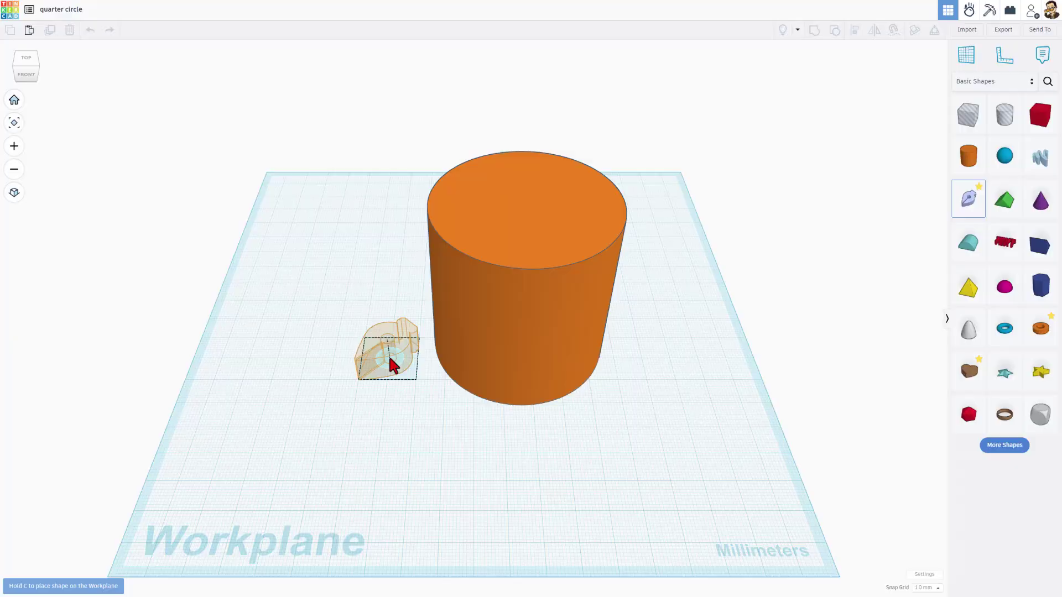
pyautogui.moveTo(393, 365); pyautogui.dragTo(391, 360)
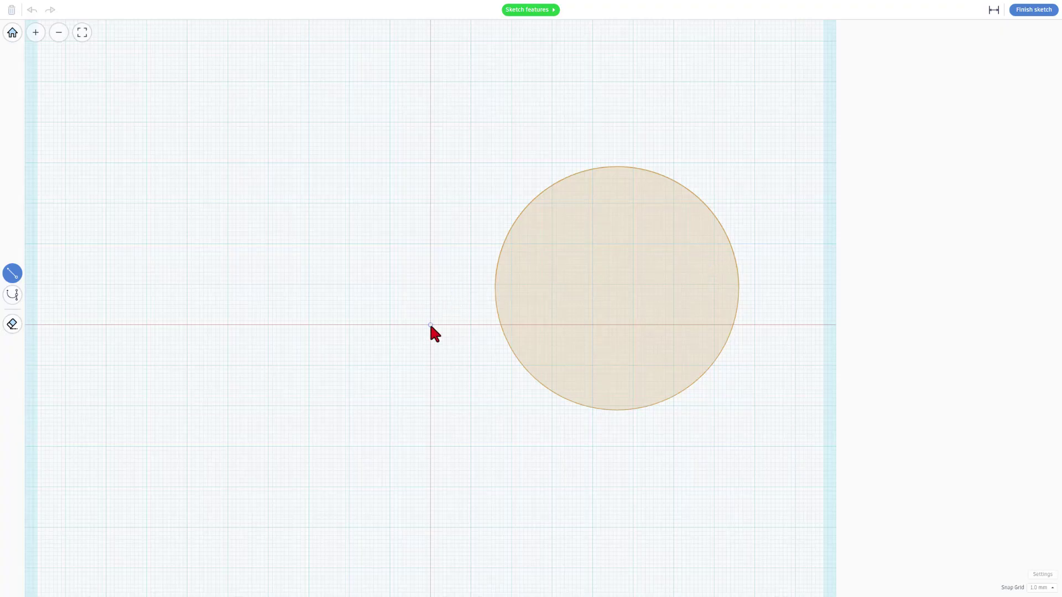
pyautogui.moveTo(430, 325)
pyautogui.mouseDown()
pyautogui.moveTo(372, 247)
pyautogui.moveTo(400, 247)
pyautogui.moveTo(351, 288)
pyautogui.moveTo(429, 205)
pyautogui.mouseUp()
pyautogui.moveTo(430, 203); pyautogui.dragTo(539, 253)
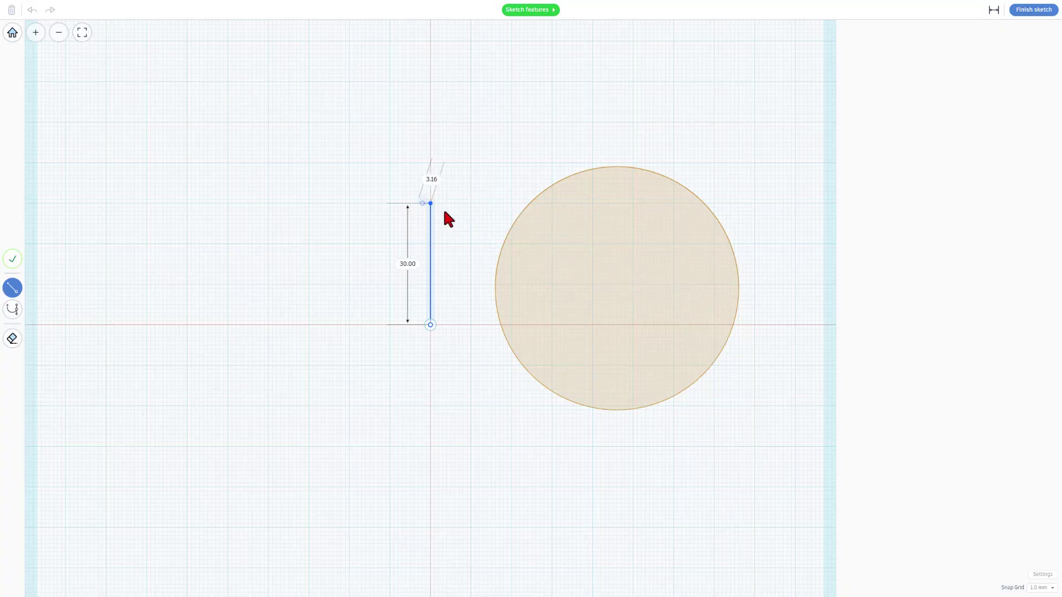
pyautogui.click(551, 203)
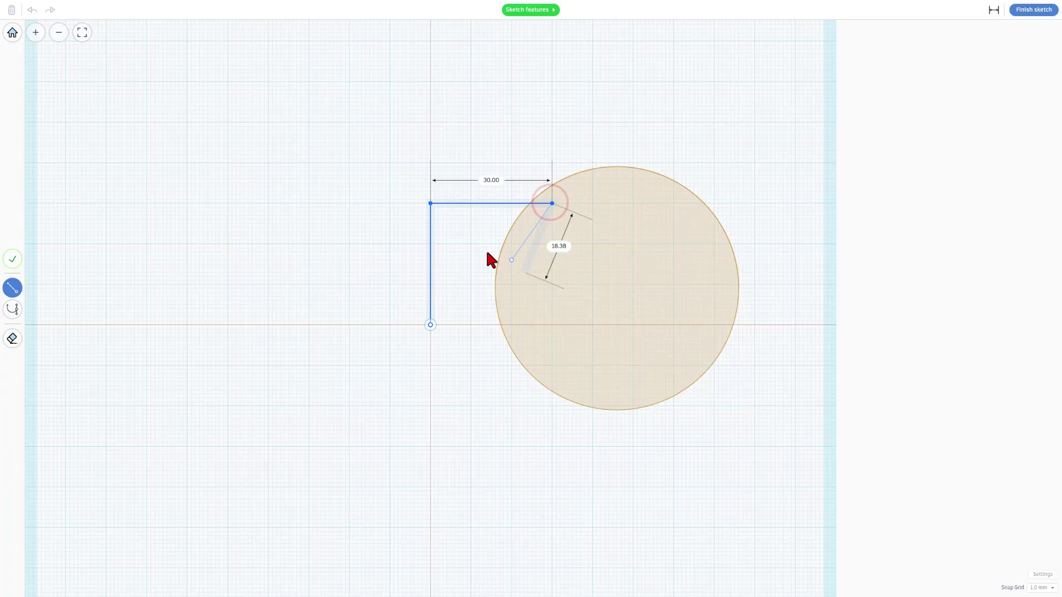
# - Complete the L outline with 30 mm up, 60 mm left and 60 mm down lines, then finish the sketch
pyautogui.click(552, 82)
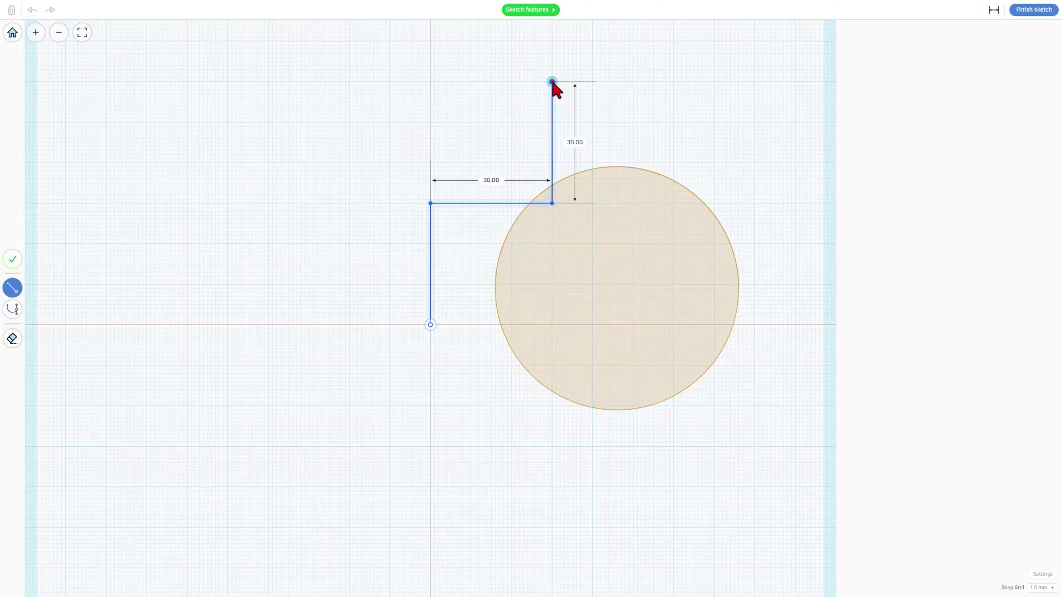
pyautogui.click(552, 82)
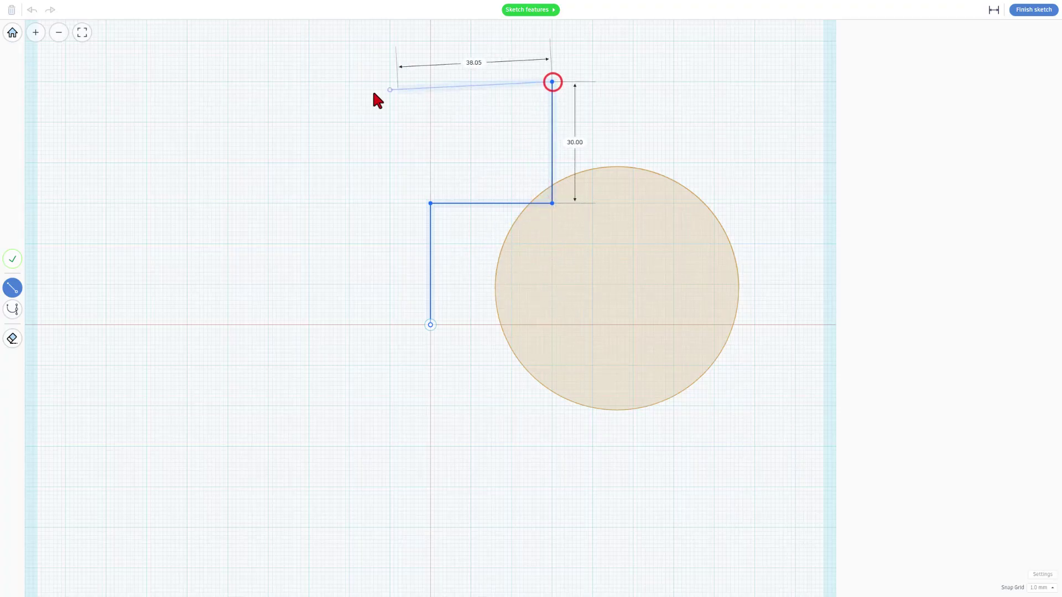
pyautogui.click(307, 82)
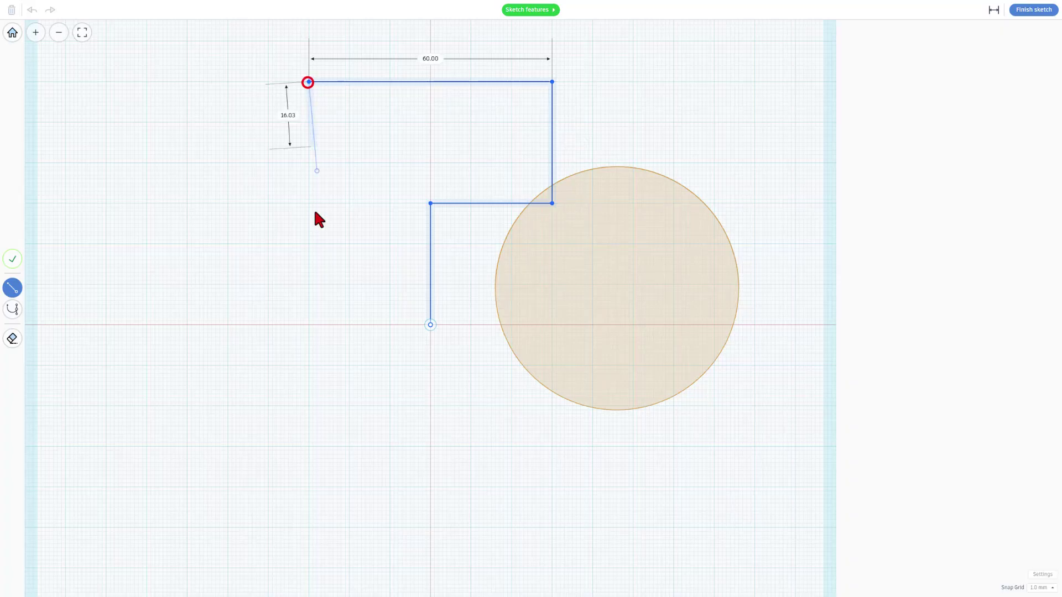
pyautogui.click(308, 325)
pyautogui.click(431, 325)
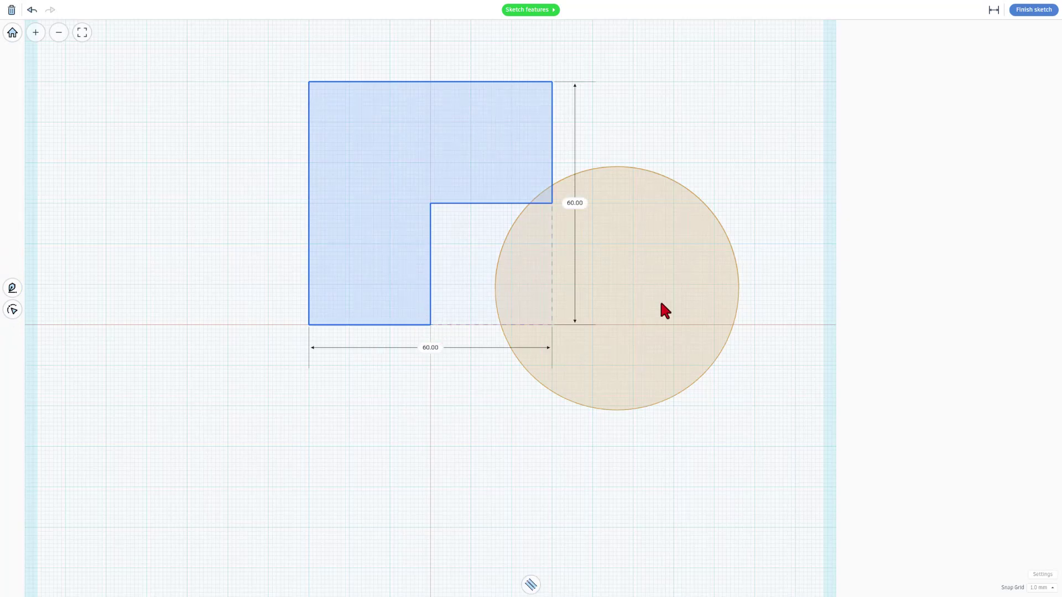
pyautogui.click(1028, 11)
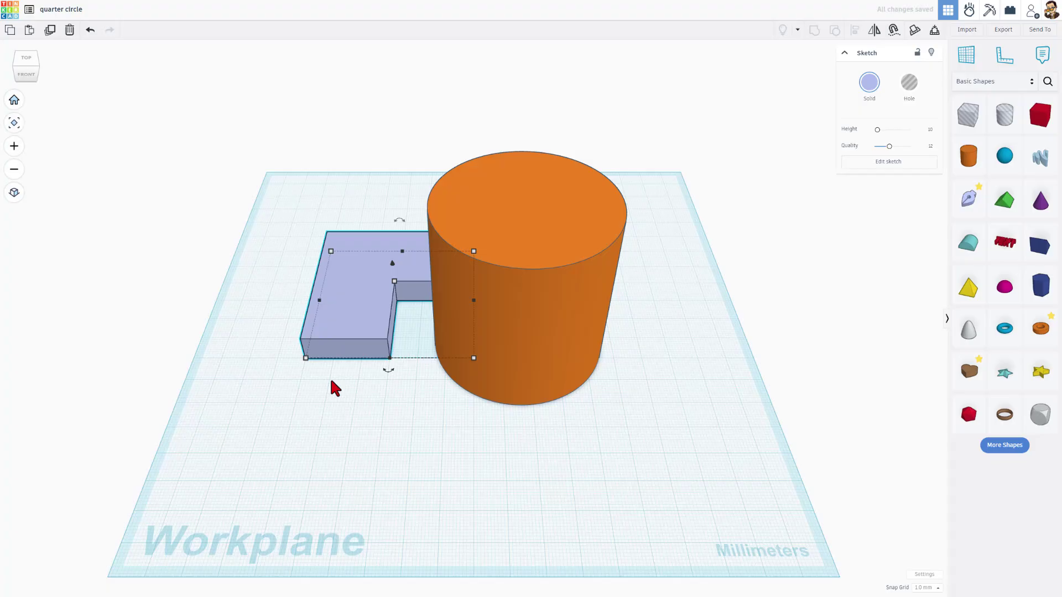
# - Set the cylinder's height to 30 mm
pyautogui.moveTo(379, 408)
pyautogui.mouseDown(button='right')
pyautogui.moveTo(433, 403)
pyautogui.moveTo(550, 330)
pyautogui.mouseUp(button='right')
pyautogui.click(546, 322)
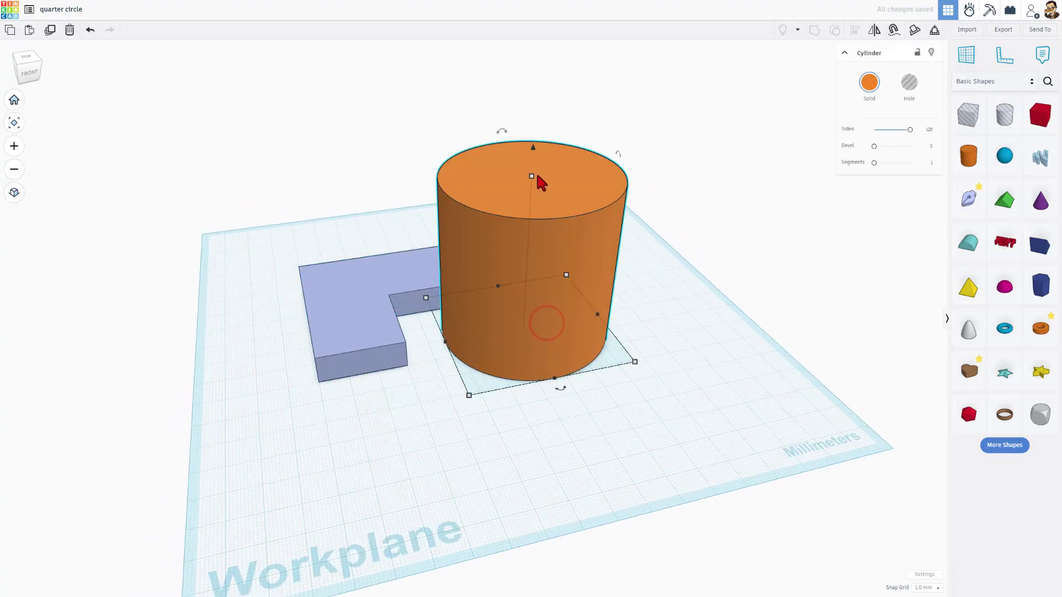
pyautogui.click(531, 176)
pyautogui.click(567, 257)
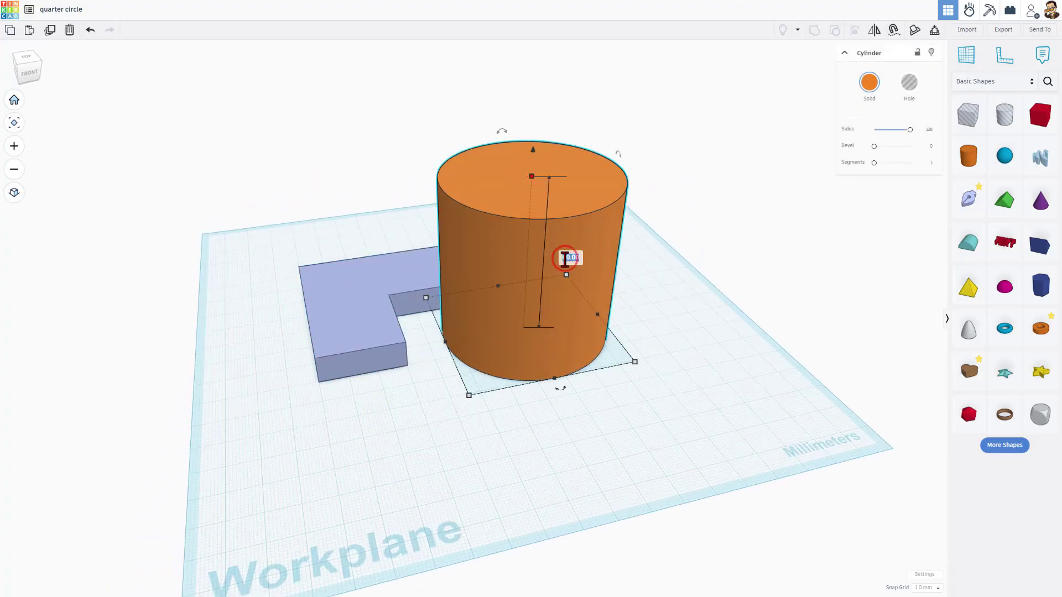
pyautogui.write('30')
pyautogui.press('Return')
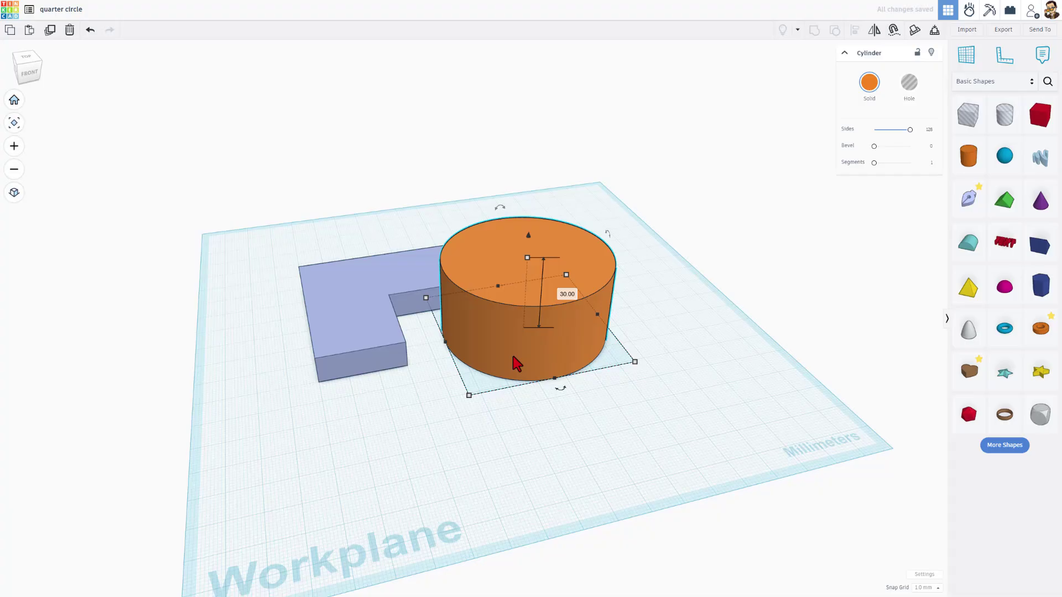
# - Raise the L-shaped sketch to 43 mm and make it a hole
pyautogui.click(388, 343)
pyautogui.moveTo(387, 296); pyautogui.dragTo(389, 216)
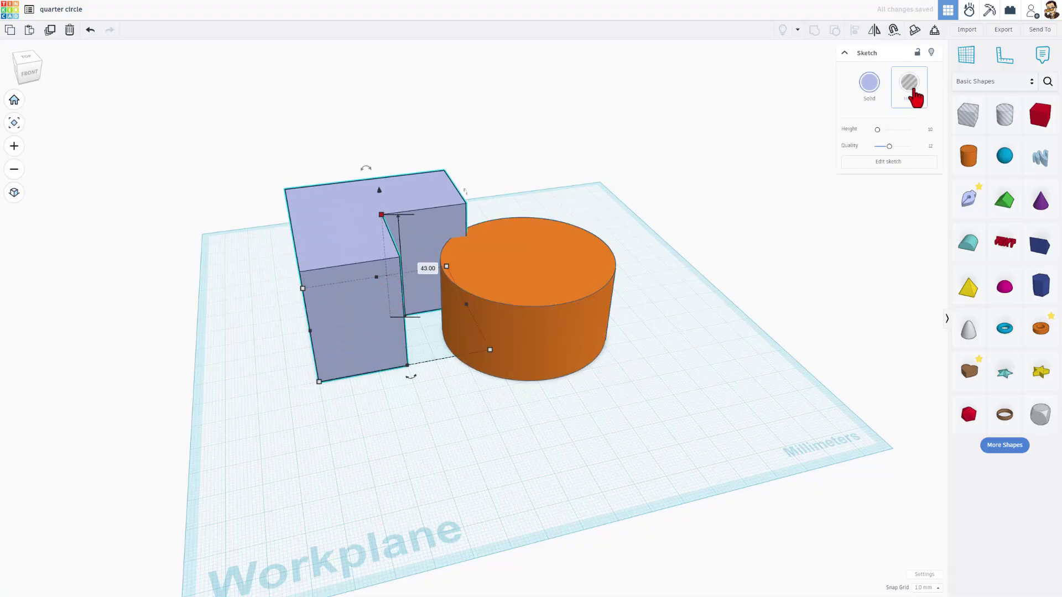
pyautogui.click(909, 86)
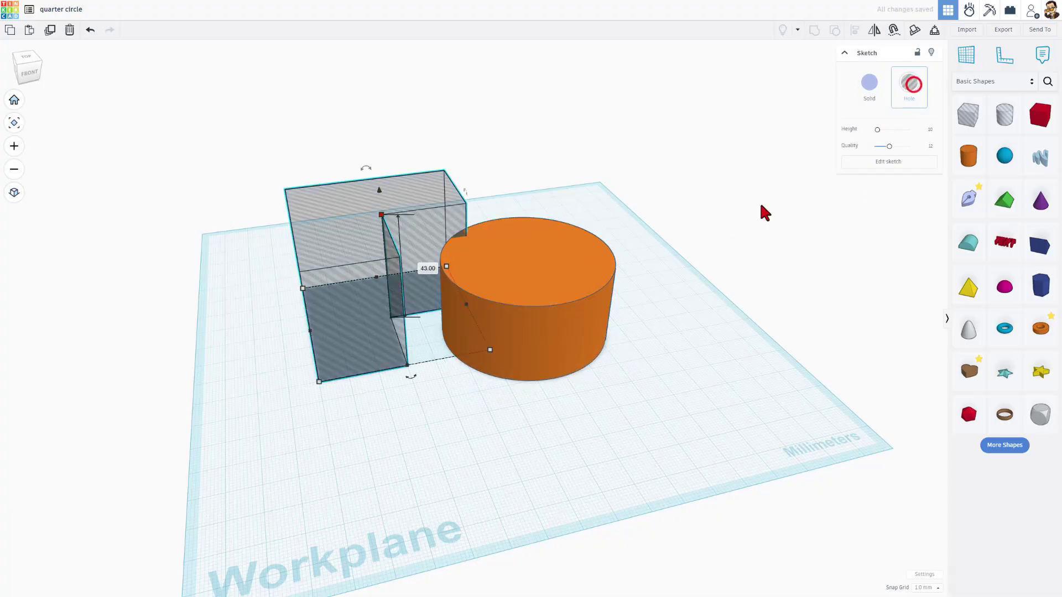
# - Align the L-shaped hole with the cylinder's front and left edges, then group them into a quarter cylinder
pyautogui.click(239, 134)
pyautogui.moveTo(274, 136)
pyautogui.mouseDown()
pyautogui.moveTo(370, 231)
pyautogui.moveTo(545, 339)
pyautogui.mouseUp()
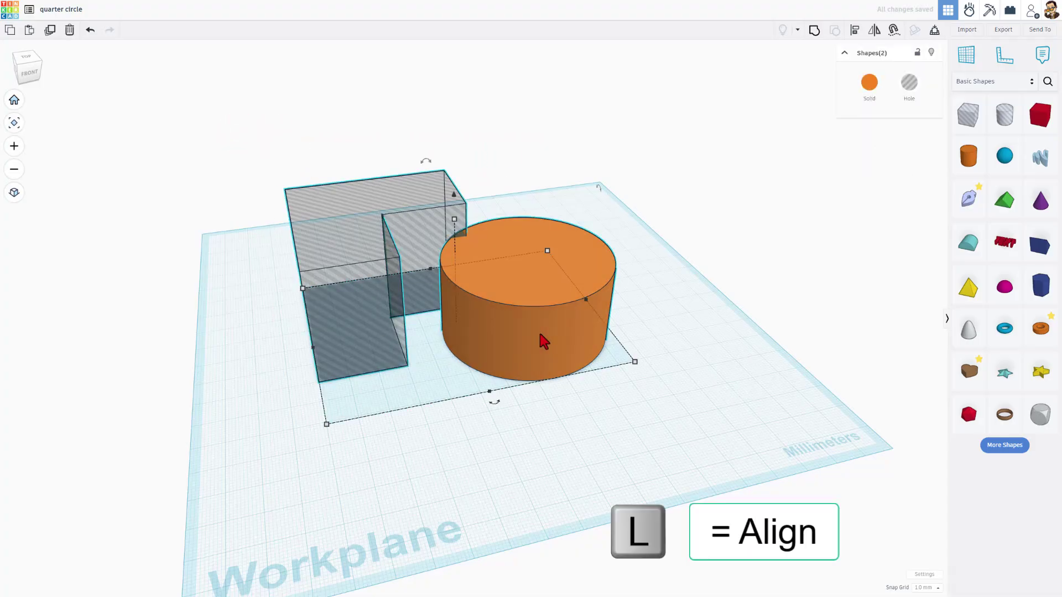
pyautogui.press('l')
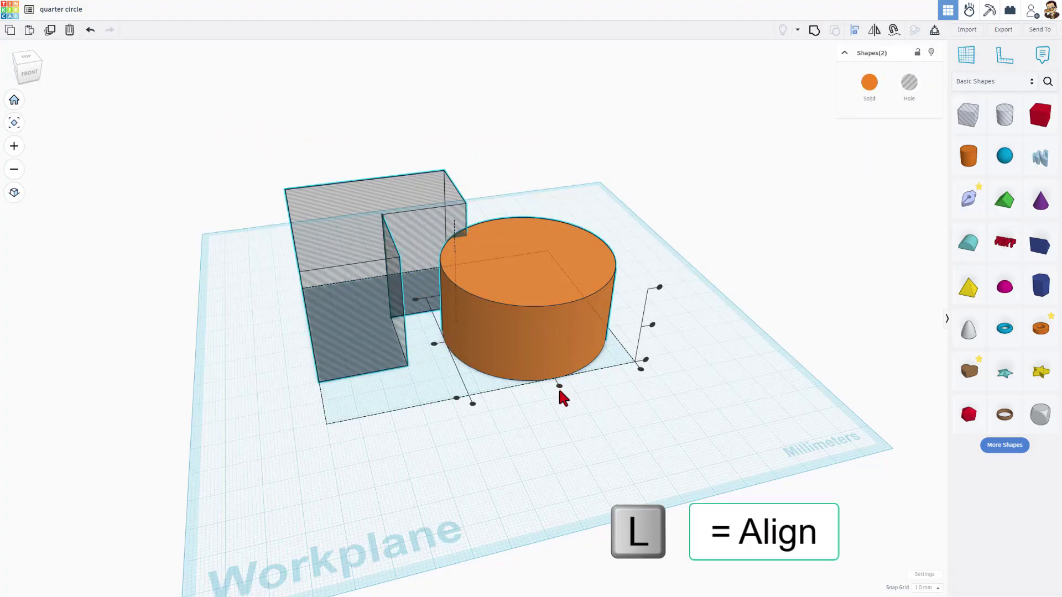
pyautogui.click(560, 387)
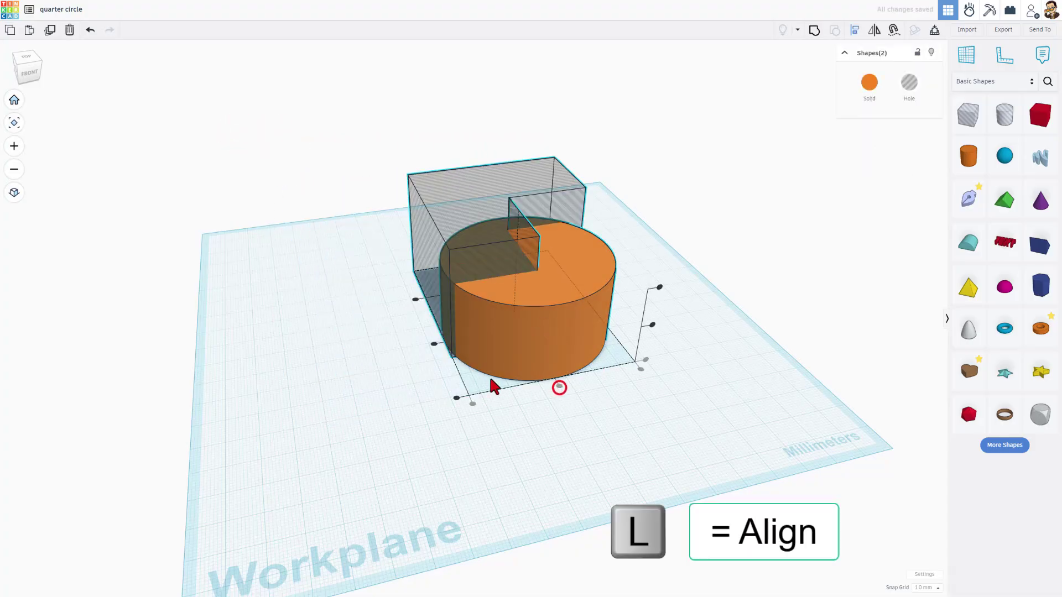
pyautogui.click(434, 344)
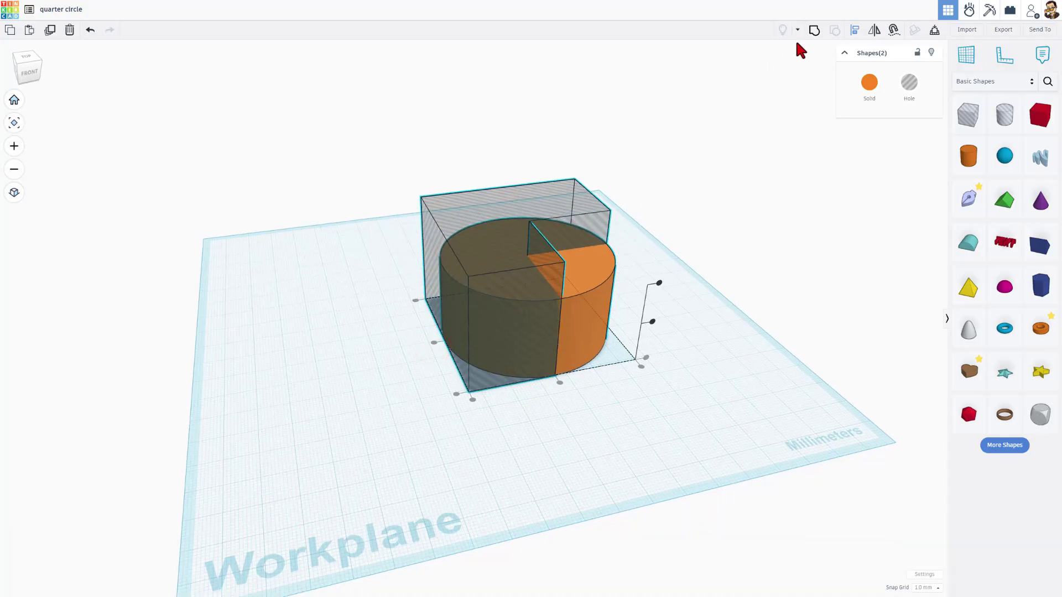
pyautogui.click(813, 32)
pyautogui.moveTo(705, 303); pyautogui.dragTo(631, 320, button='right')
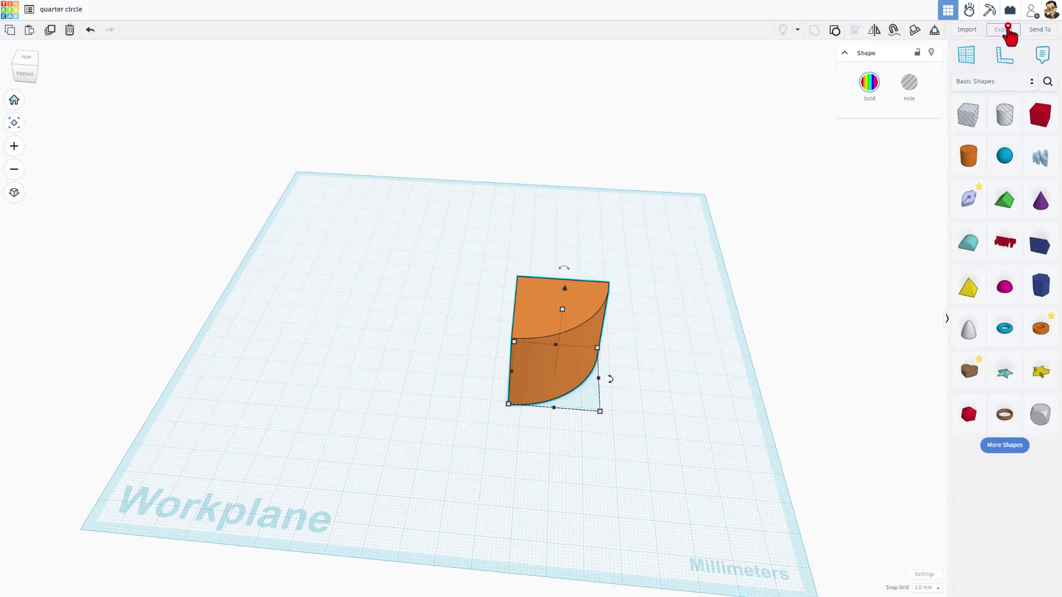
# - Export the design as an STL file named quarter circle.stl
pyautogui.click(1003, 30)
pyautogui.click(574, 330)
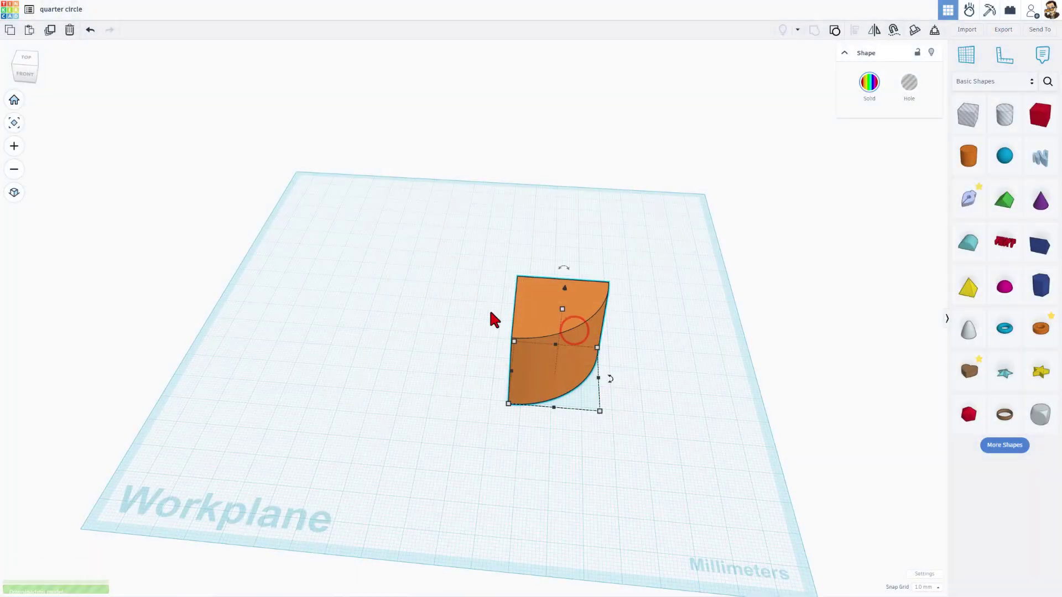
pyautogui.click(85, 368)
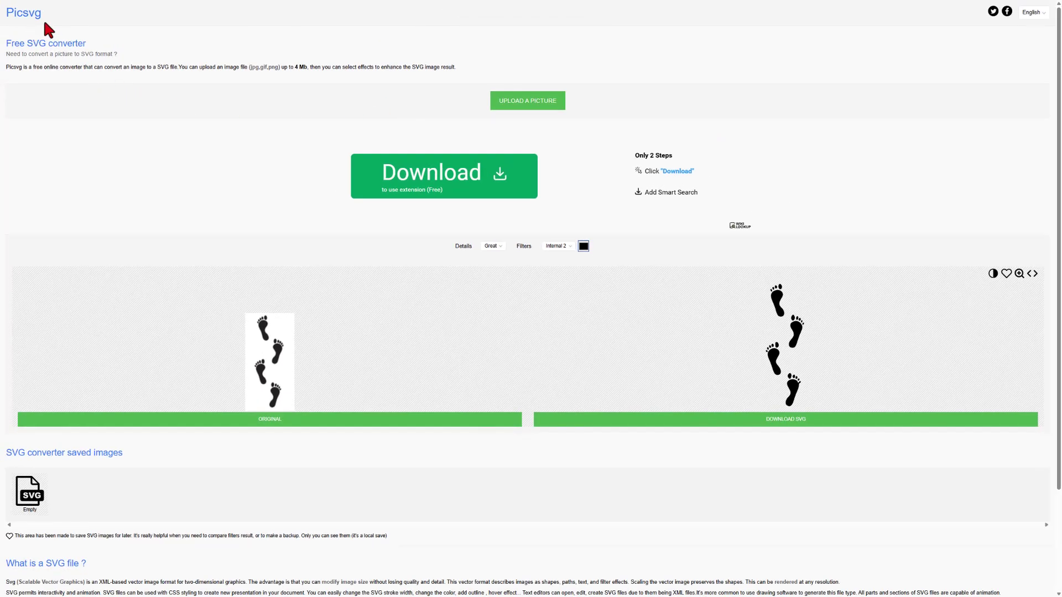
# - Upload the footsteps picture to Picsvg and apply the Internal 2 filter
pyautogui.click(525, 100)
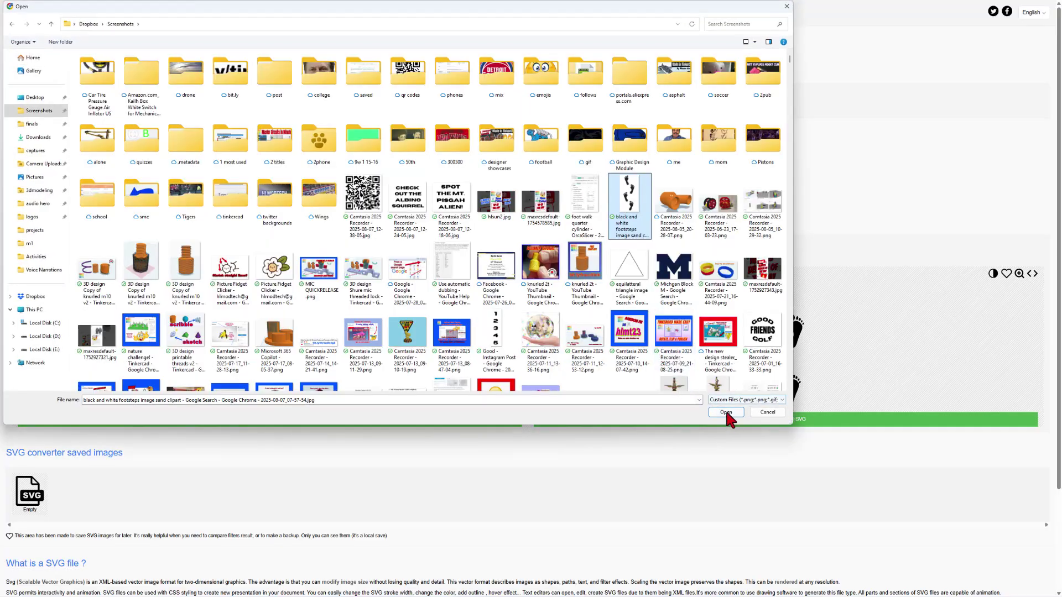
pyautogui.click(726, 412)
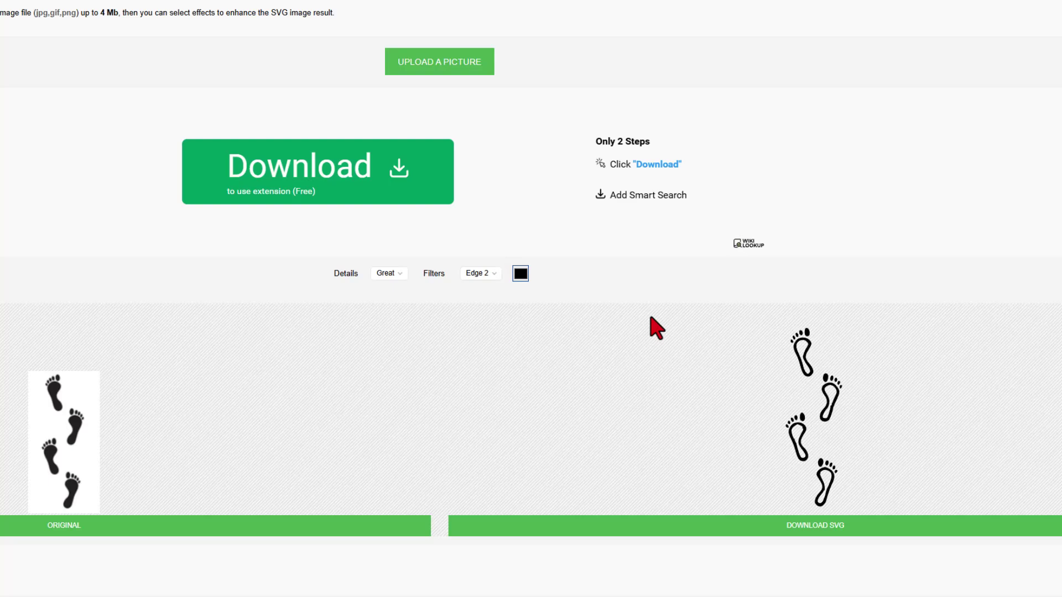
pyautogui.click(479, 273)
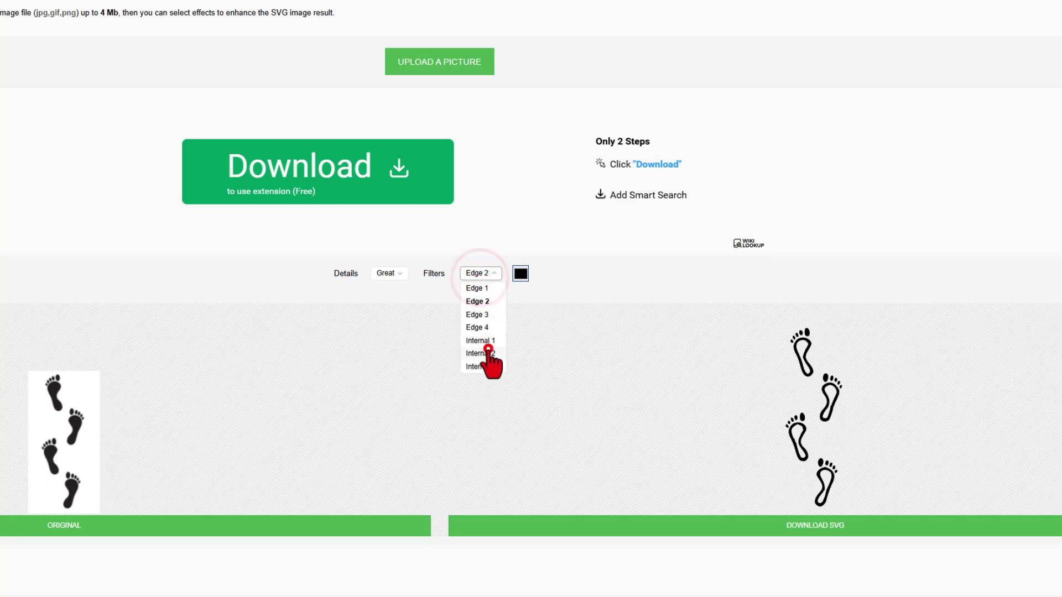
pyautogui.click(488, 349)
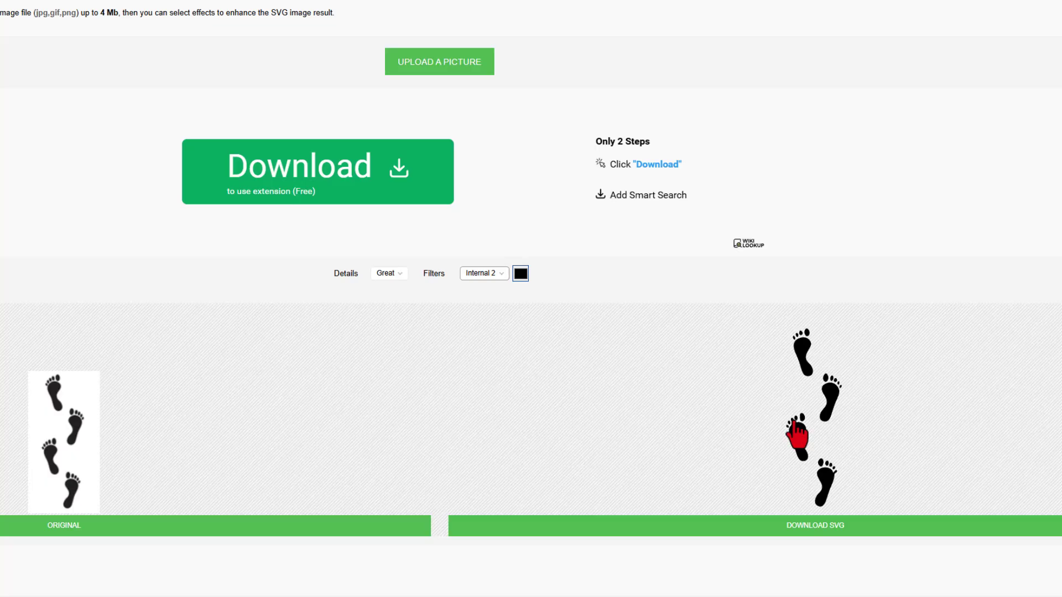
# - Download the converted SVG to Downloads as foot sand2a.svg
pyautogui.click(807, 525)
pyautogui.moveTo(828, 528); pyautogui.dragTo(995, 532)
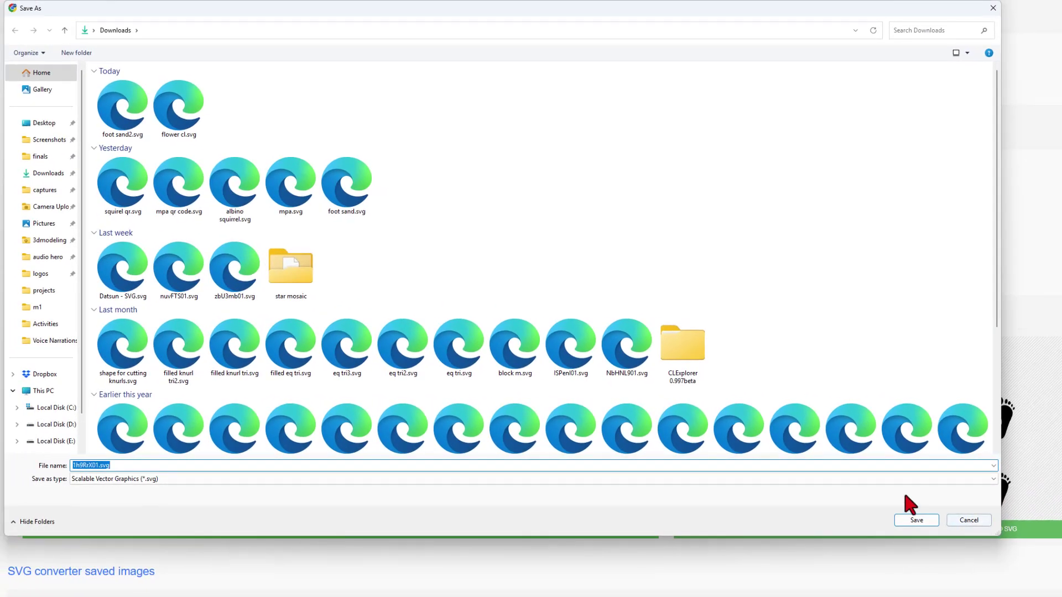
pyautogui.click(133, 107)
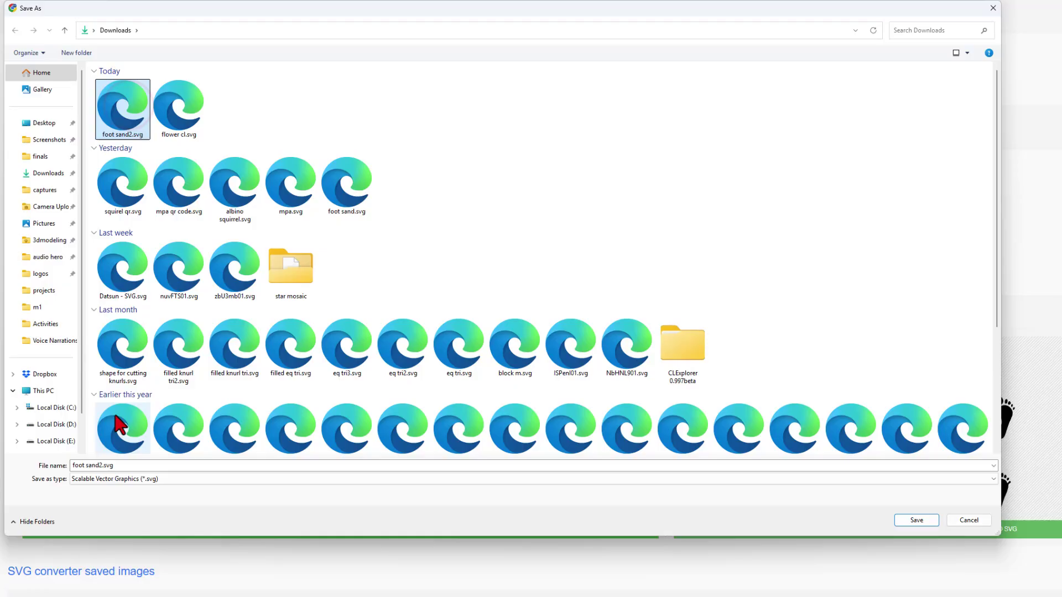
pyautogui.click(105, 465)
pyautogui.write('a')
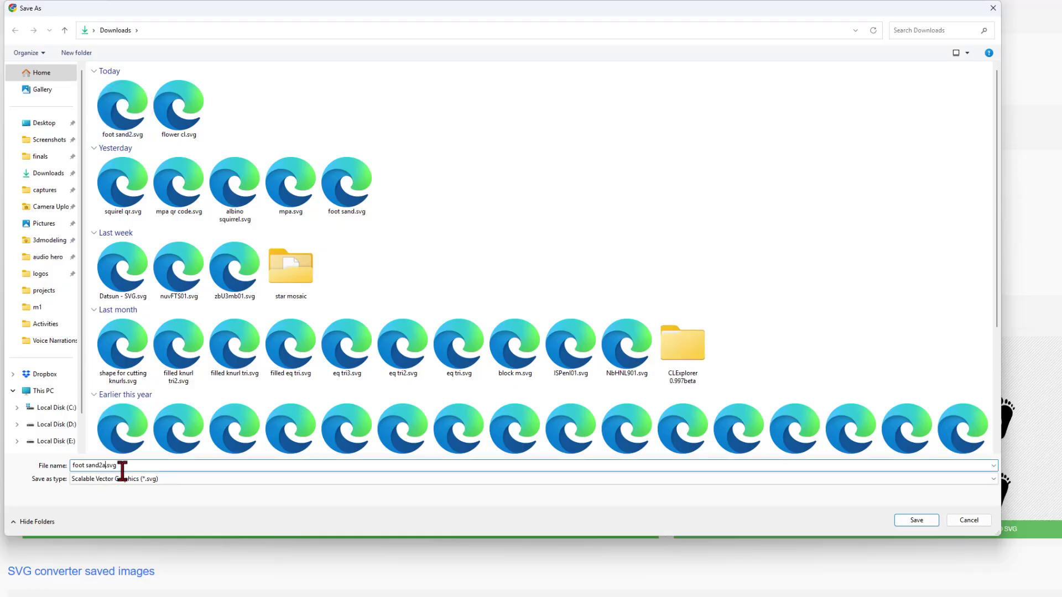
pyautogui.click(916, 520)
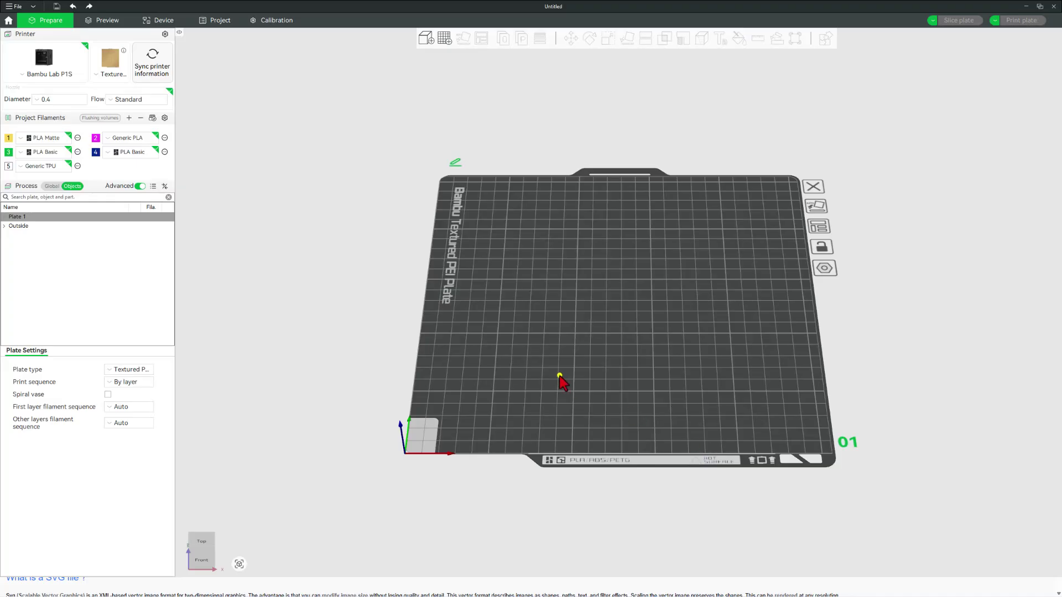
pyautogui.moveTo(559, 376)
pyautogui.mouseDown()
pyautogui.moveTo(576, 386)
pyautogui.moveTo(564, 373)
pyautogui.moveTo(623, 381)
pyautogui.moveTo(588, 394)
pyautogui.moveTo(564, 369)
pyautogui.mouseUp()
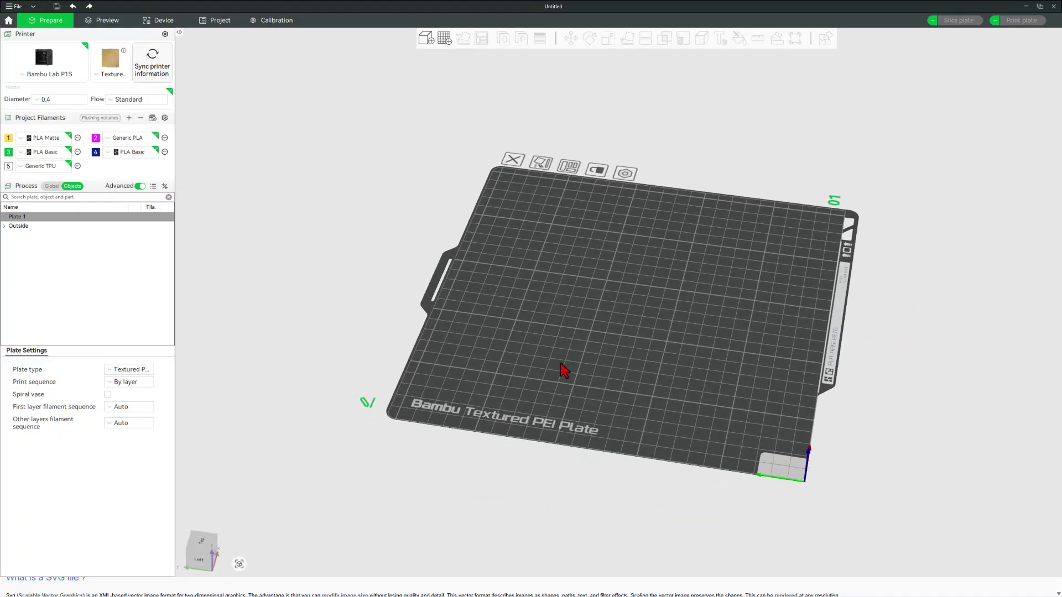
# - Import quarter circle.stl, a 30 × 30 × 30 mm part, onto the Bambu Studio build plate
pyautogui.click(426, 39)
pyautogui.doubleClick(89, 82)
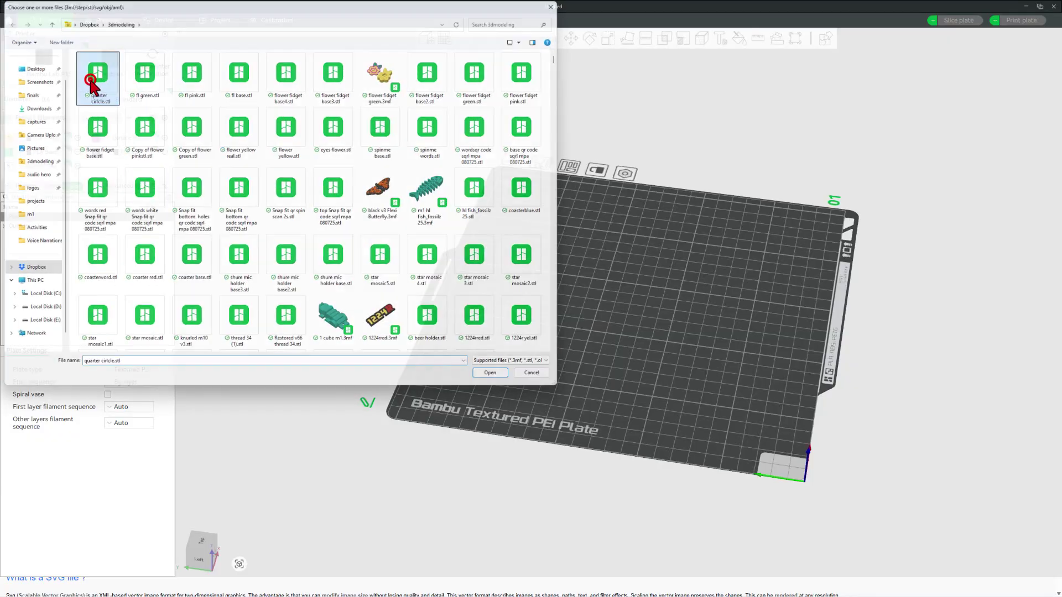
pyautogui.scroll(3, 655, 358)
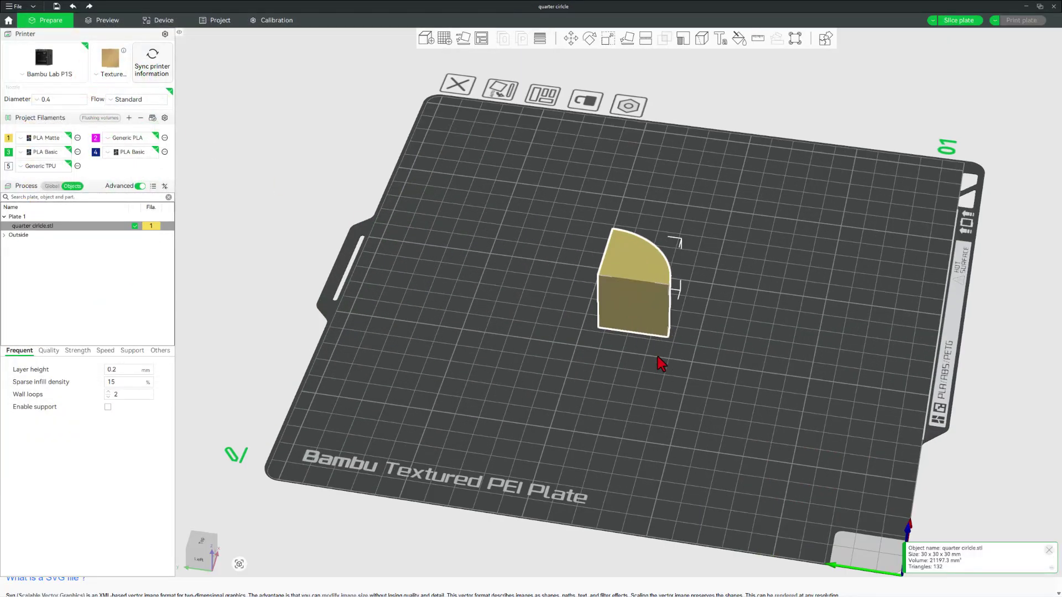
pyautogui.moveTo(662, 363); pyautogui.dragTo(635, 326)
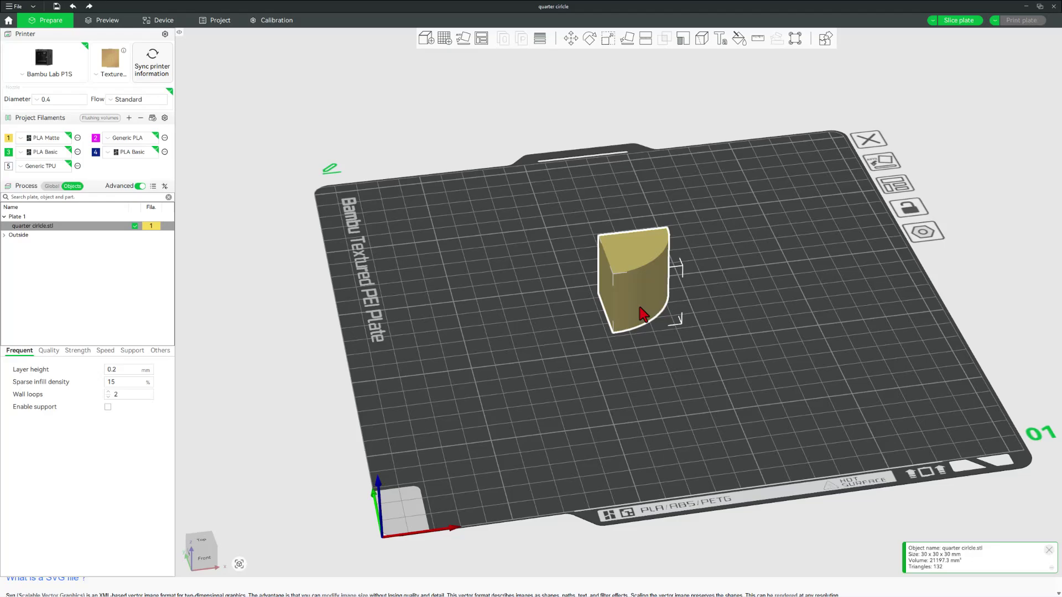
# - Add foot sand2.svg from Downloads to the object as an embossed SVG part
pyautogui.rightClick(634, 298)
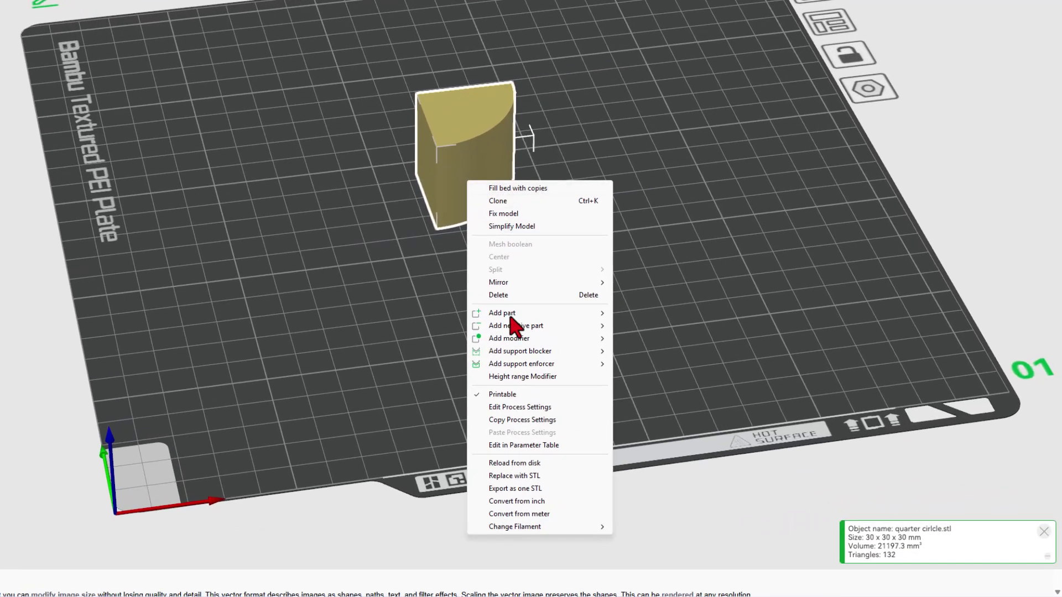
pyautogui.moveTo(507, 314)
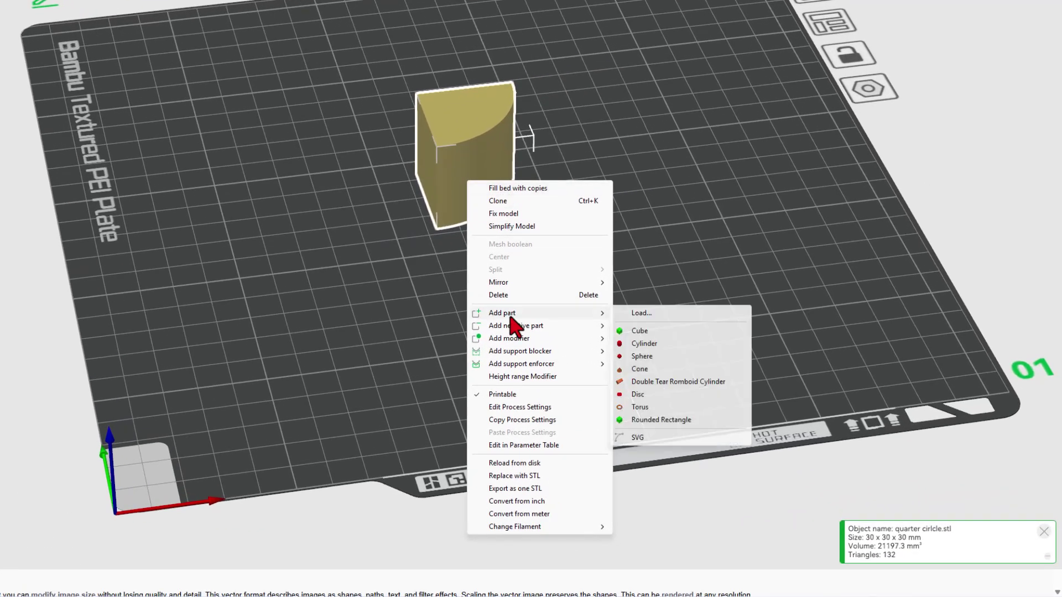
pyautogui.click(641, 437)
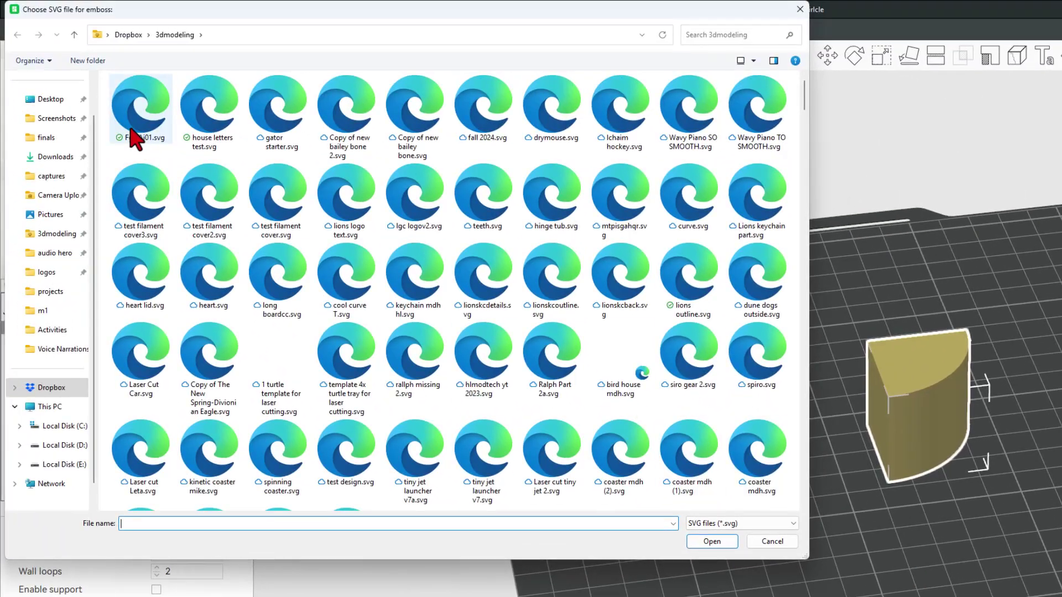
pyautogui.click(52, 156)
pyautogui.doubleClick(139, 133)
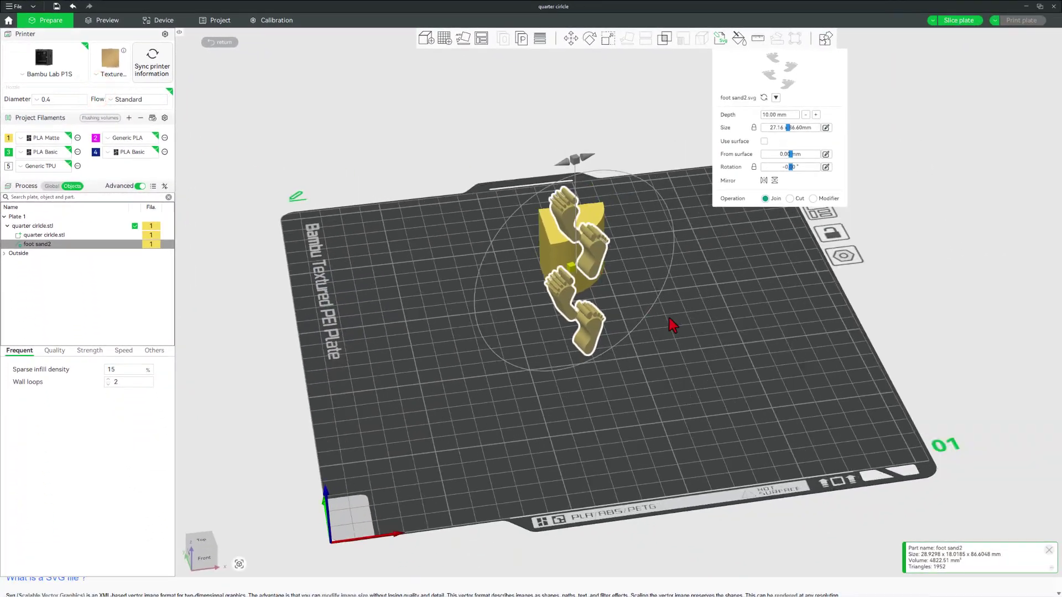
pyautogui.moveTo(672, 325); pyautogui.dragTo(680, 332)
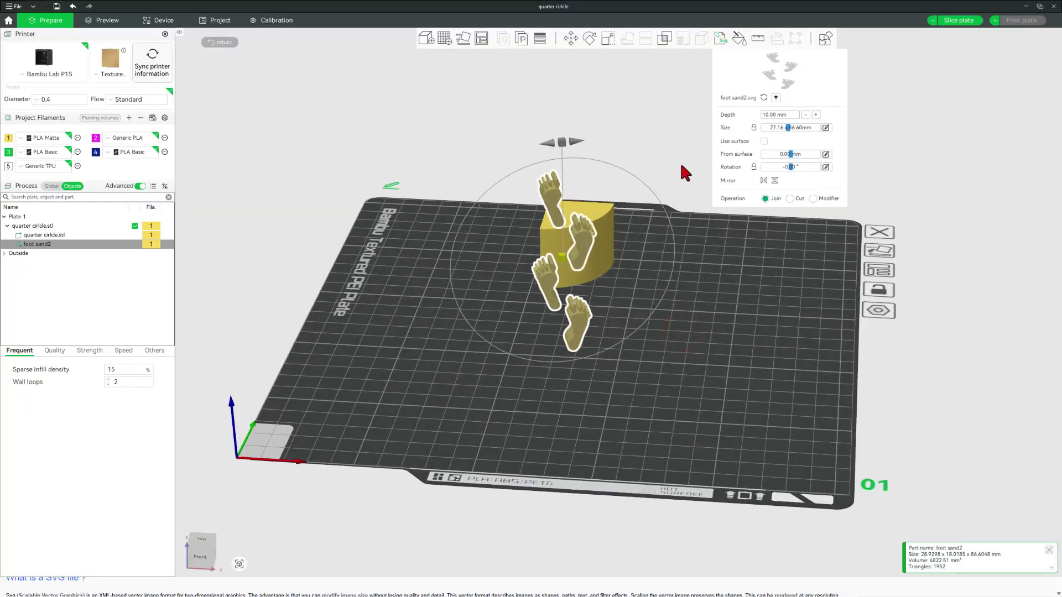
# - Make the emboss follow the surface, shrink the footprints to about 18 mm and rotate them 90 degrees
pyautogui.click(762, 141)
pyautogui.click(787, 127)
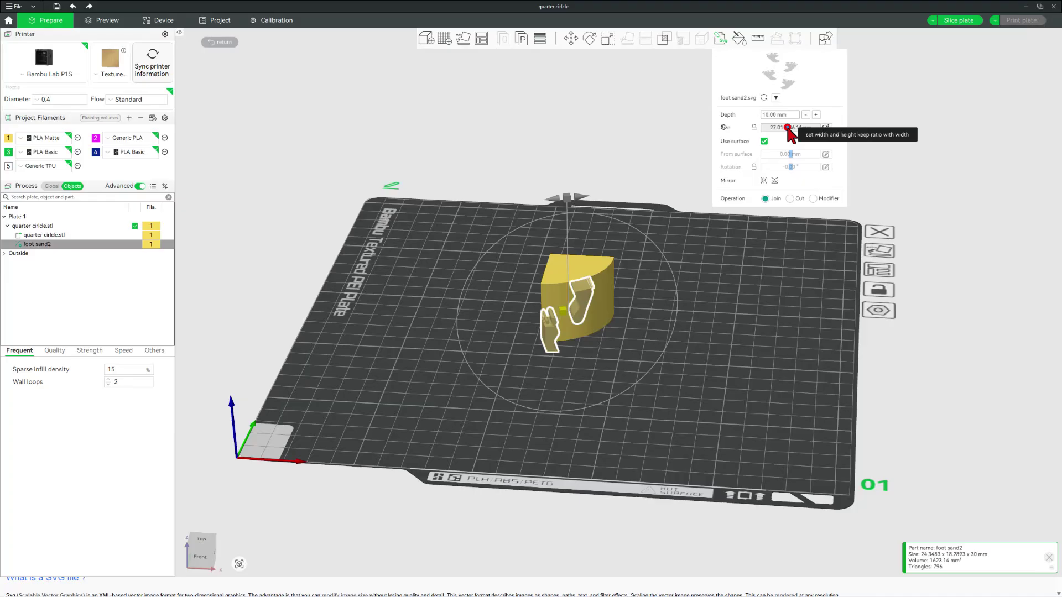
pyautogui.moveTo(788, 128); pyautogui.dragTo(775, 128)
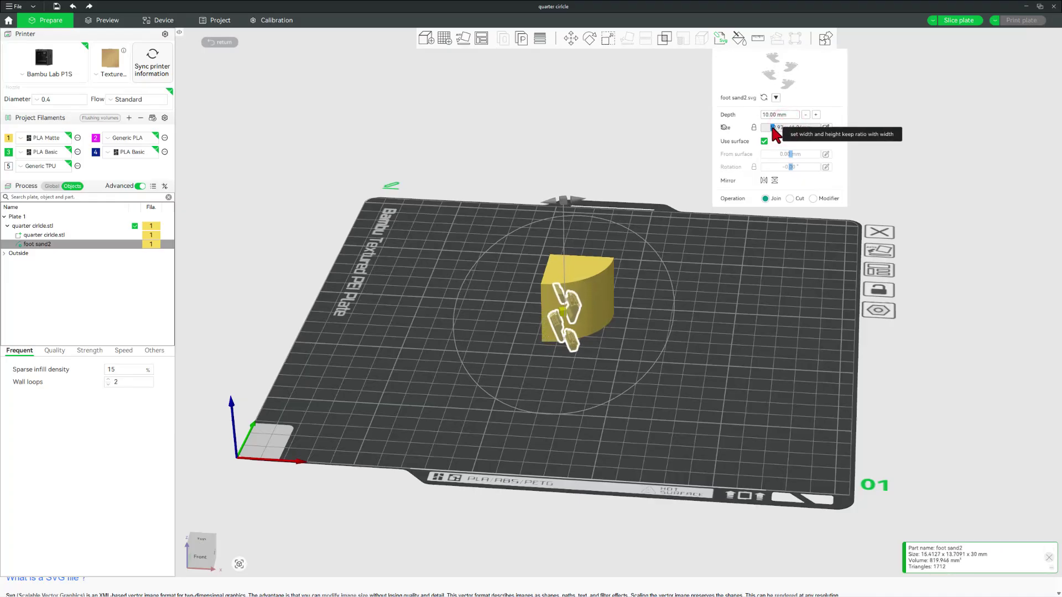
pyautogui.scroll(2, 568, 217)
pyautogui.moveTo(549, 212); pyautogui.dragTo(666, 305)
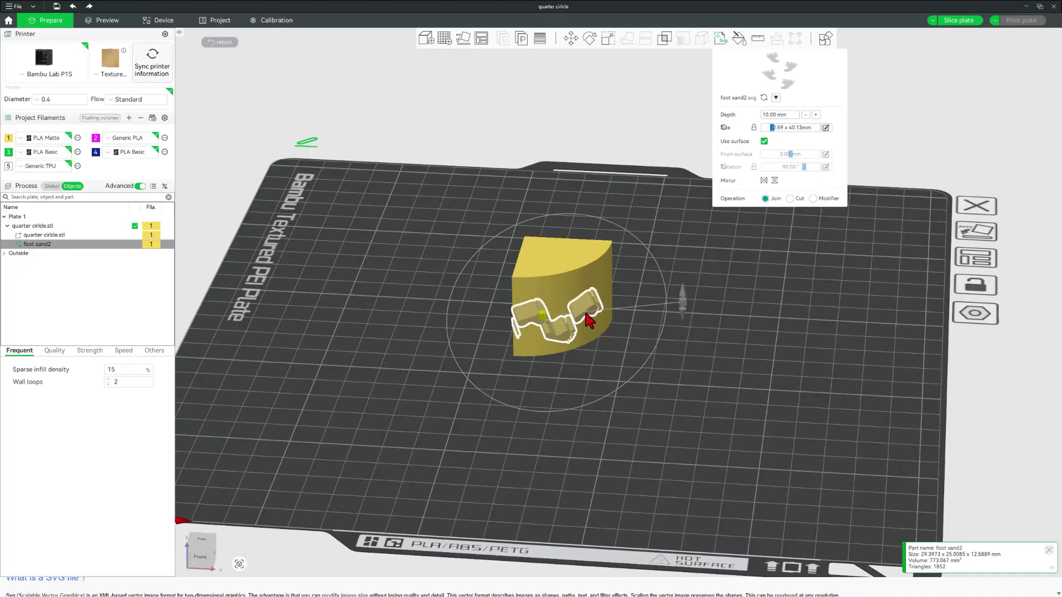
# - Set the emboss depth to 1 mm and slide the footprints rightward across the curved face
pyautogui.scroll(5, 608, 334)
pyautogui.click(770, 115)
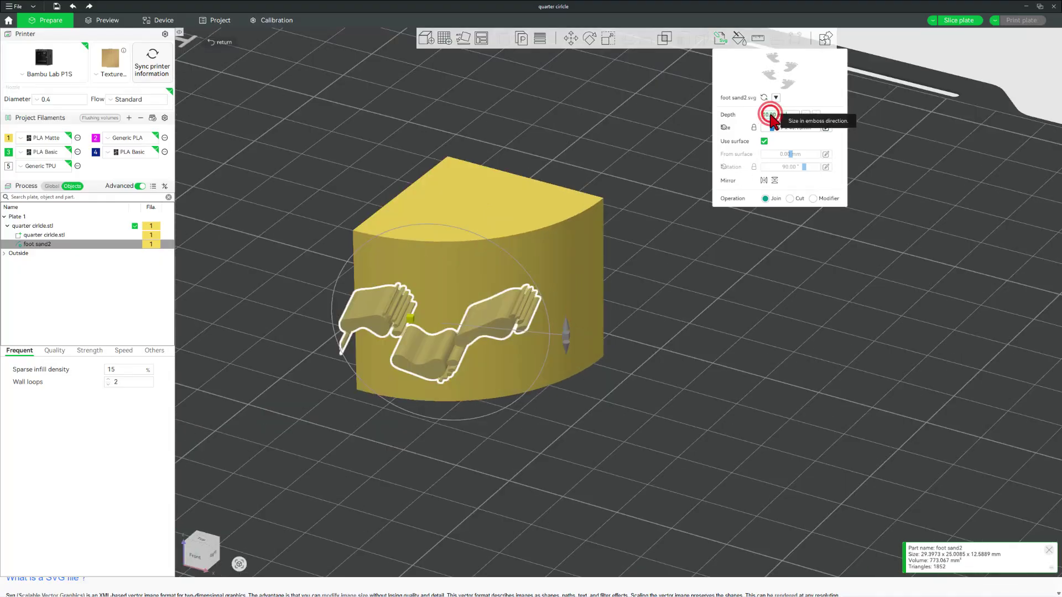
pyautogui.write('1')
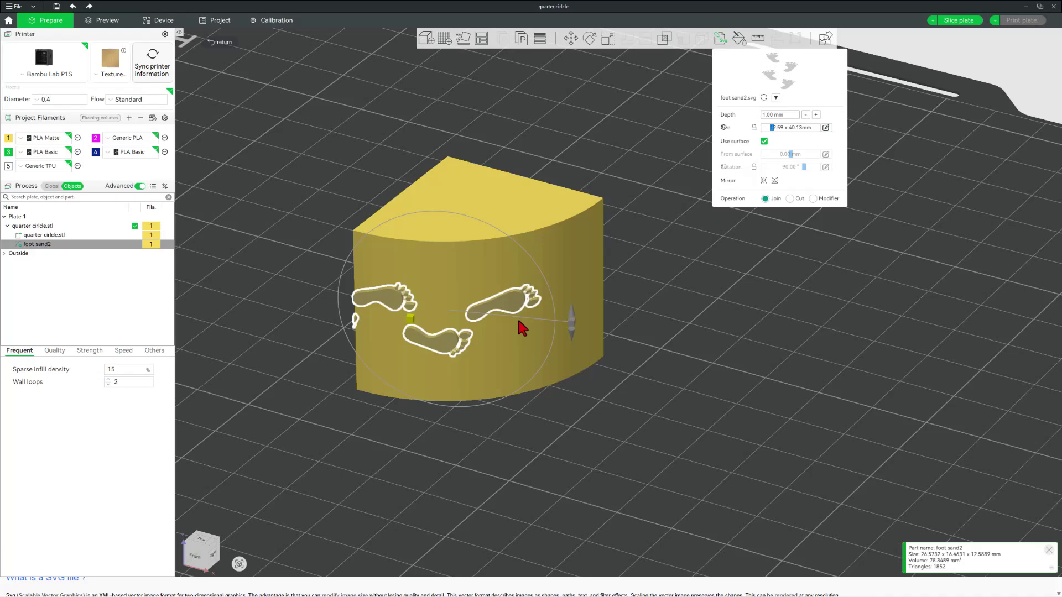
pyautogui.moveTo(409, 323); pyautogui.dragTo(497, 330)
# - Select the embossed quarter-circle model and export all objects as one STL named 'quarter cirlcle ft.stl'
pyautogui.click(597, 451)
pyautogui.moveTo(581, 446); pyautogui.dragTo(556, 437)
pyautogui.click(476, 332)
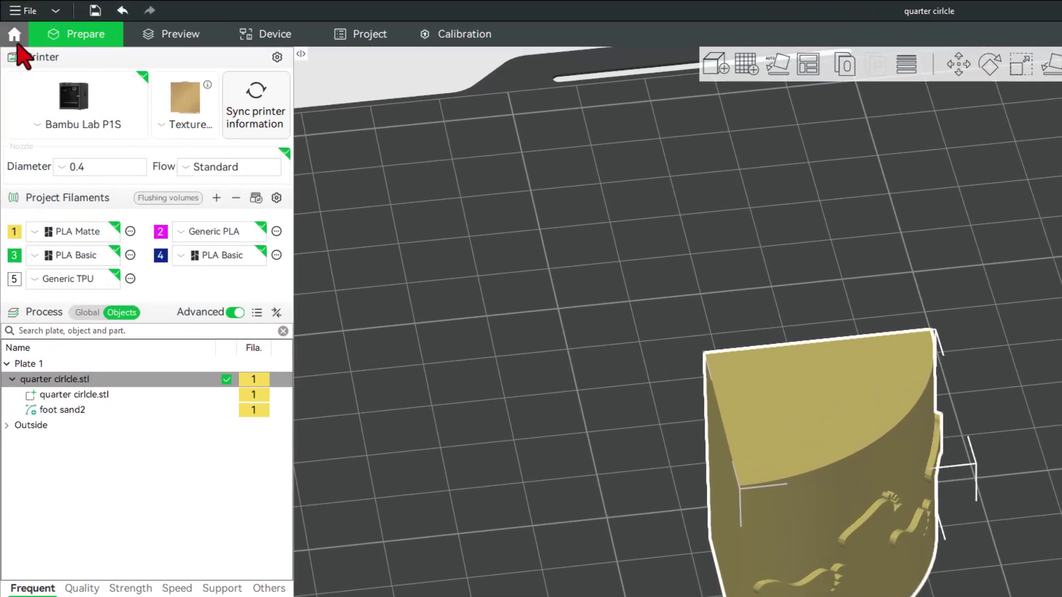
pyautogui.click(26, 11)
pyautogui.click(44, 130)
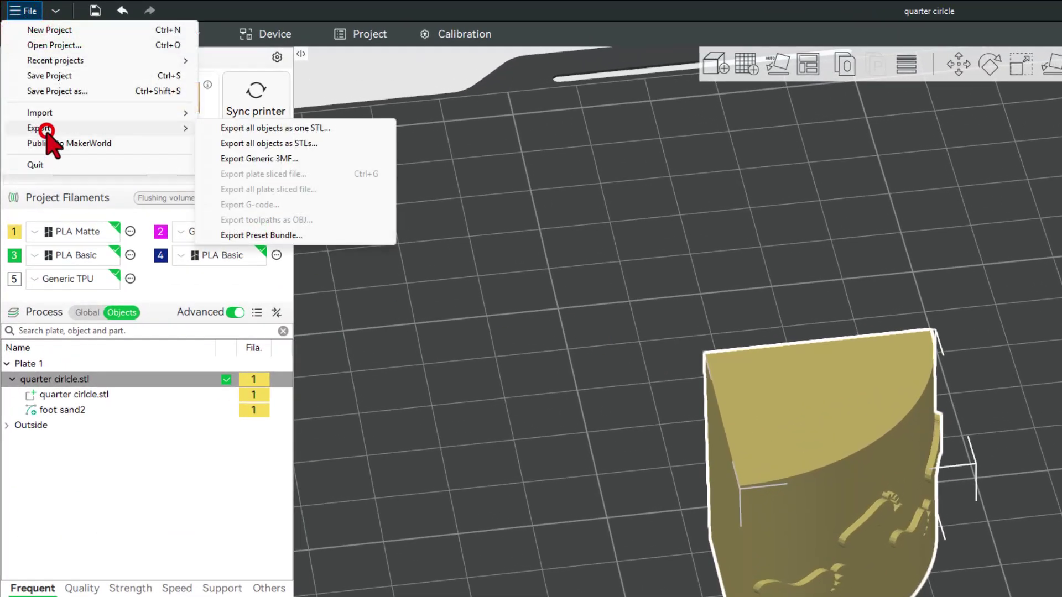
pyautogui.click(251, 130)
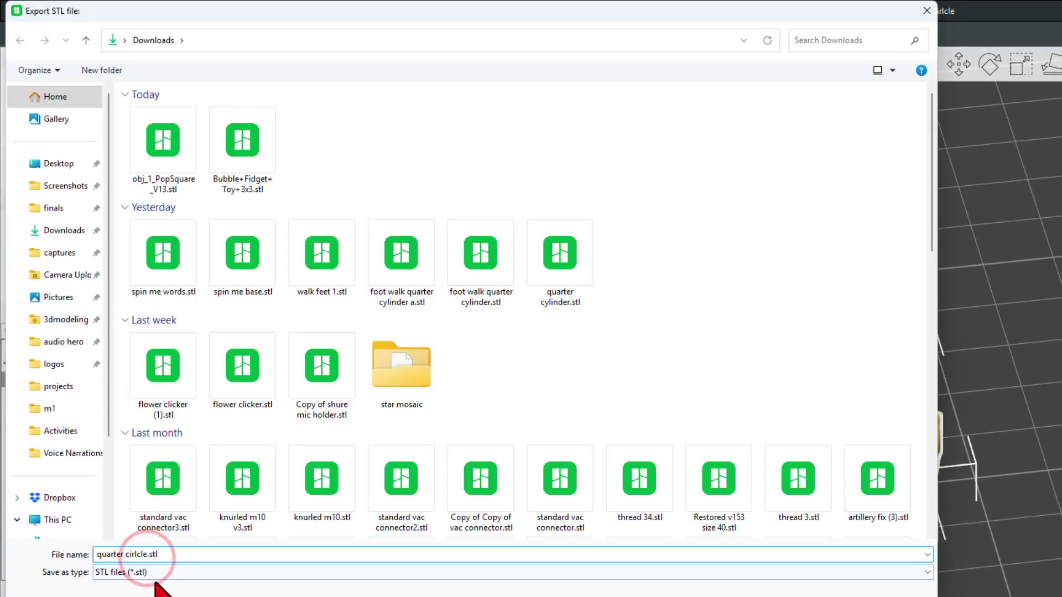
pyautogui.write('ft')
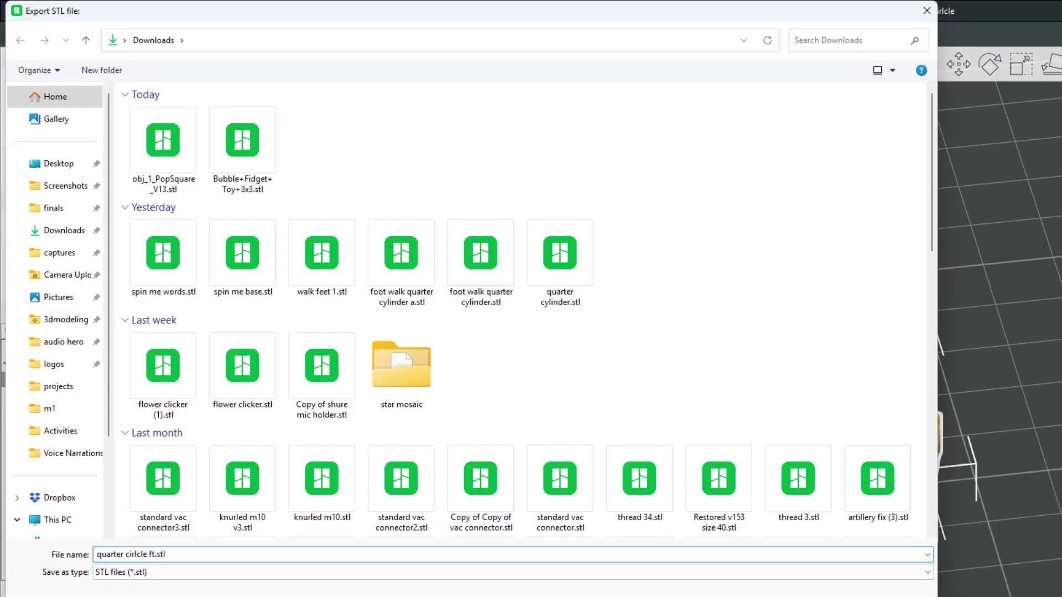
pyautogui.press('Return')
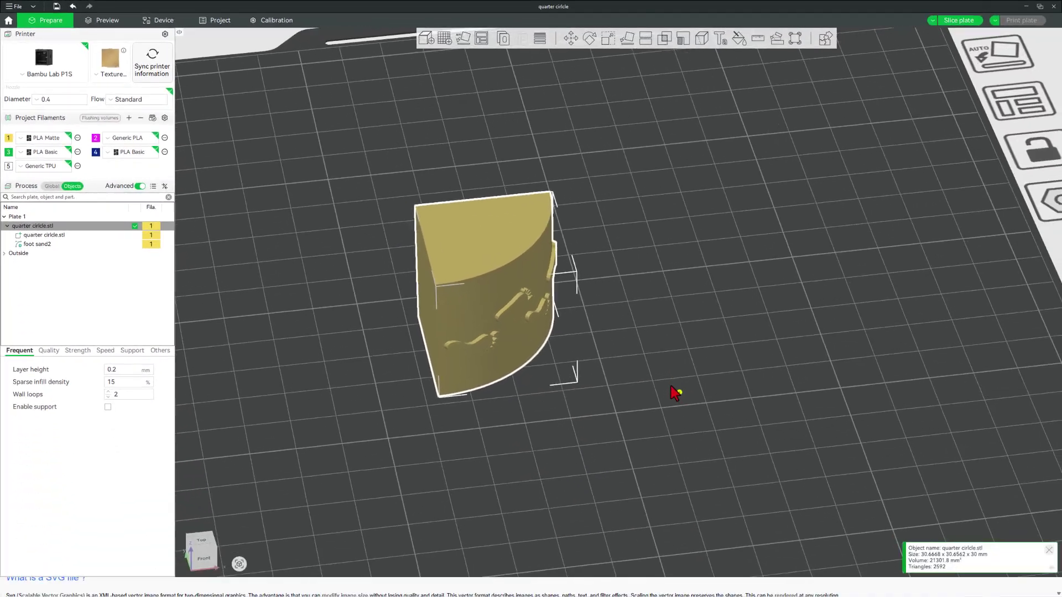
# - Move the plain orange quarter cylinder to the back-right corner of the workplane
pyautogui.moveTo(679, 392); pyautogui.dragTo(651, 372, button='right')
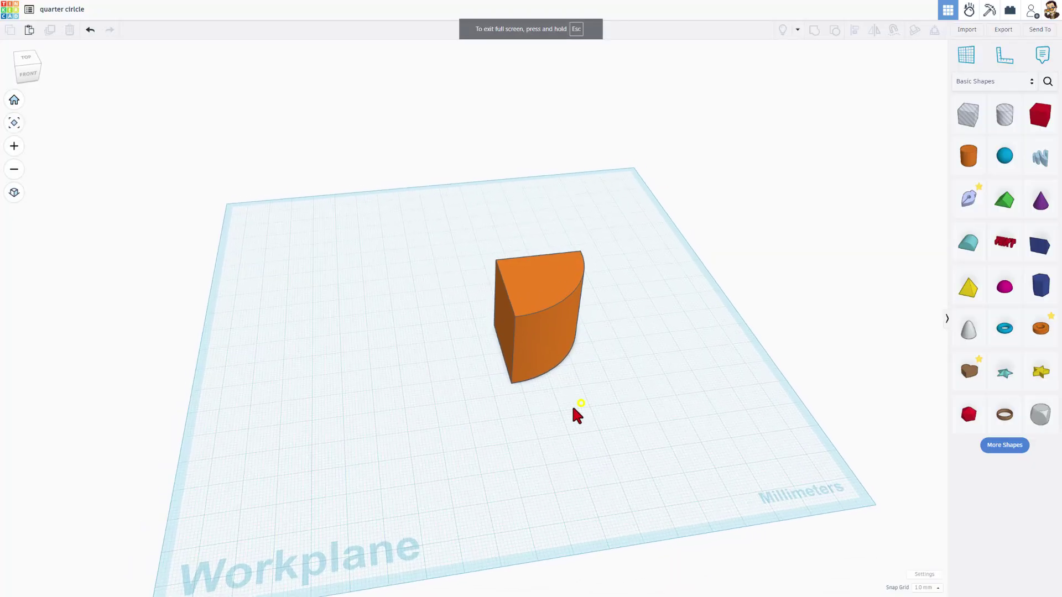
pyautogui.moveTo(577, 405); pyautogui.dragTo(562, 324, button='right')
pyautogui.moveTo(559, 320); pyautogui.dragTo(688, 202)
pyautogui.click(540, 365)
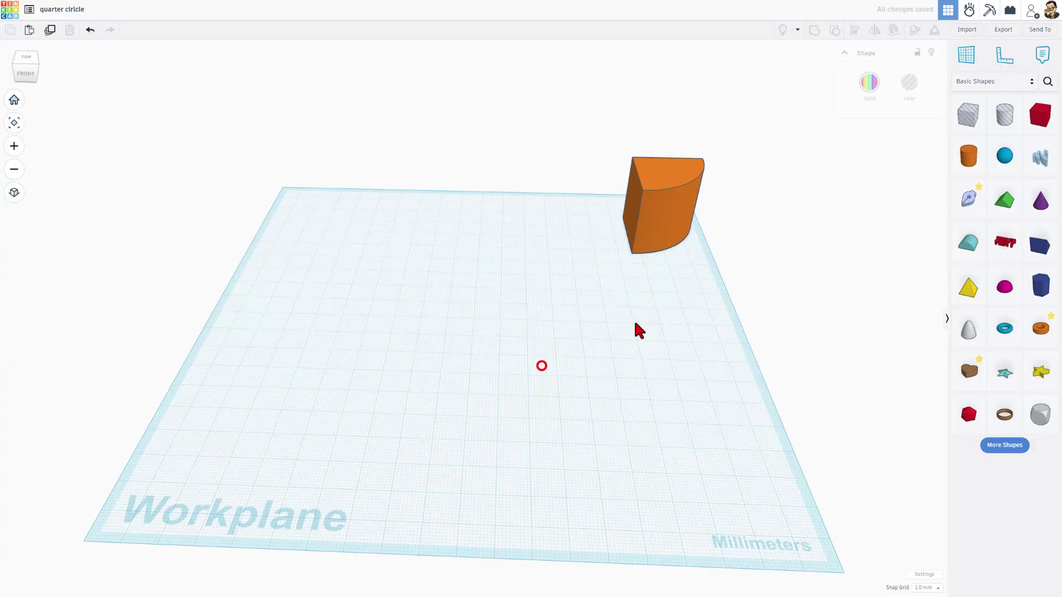
# - Import 'quarter cirlcle ft.stl' from Downloads onto the workplane in millimetres
pyautogui.click(976, 30)
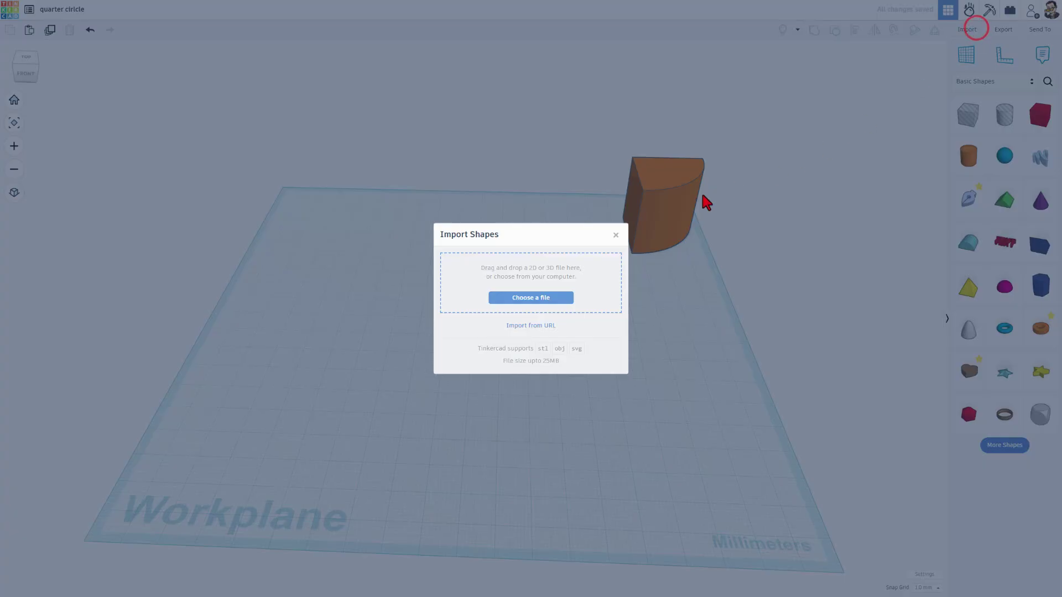
pyautogui.click(533, 297)
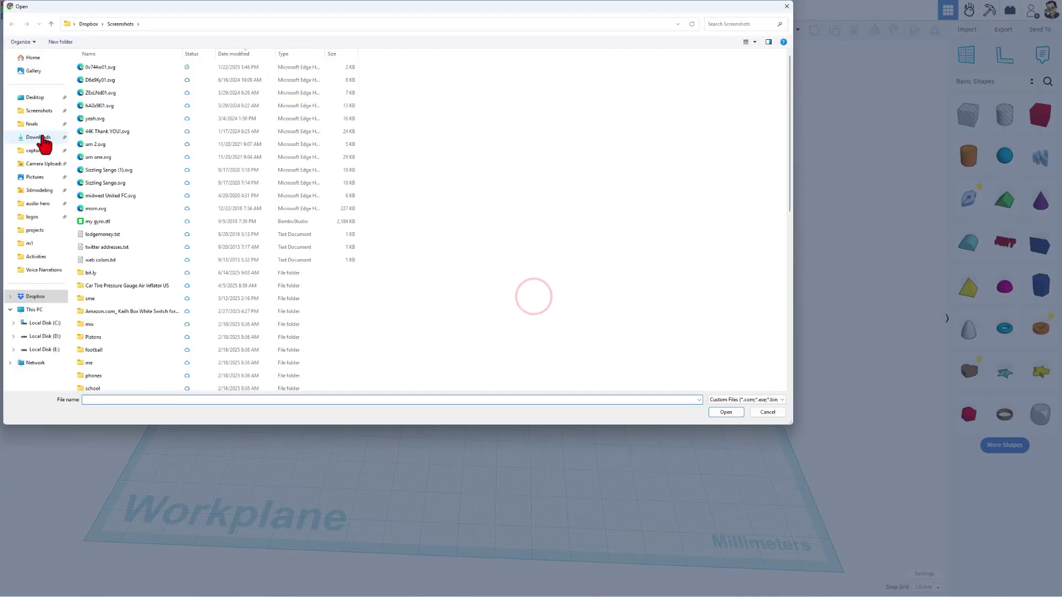
pyautogui.click(38, 137)
pyautogui.doubleClick(95, 89)
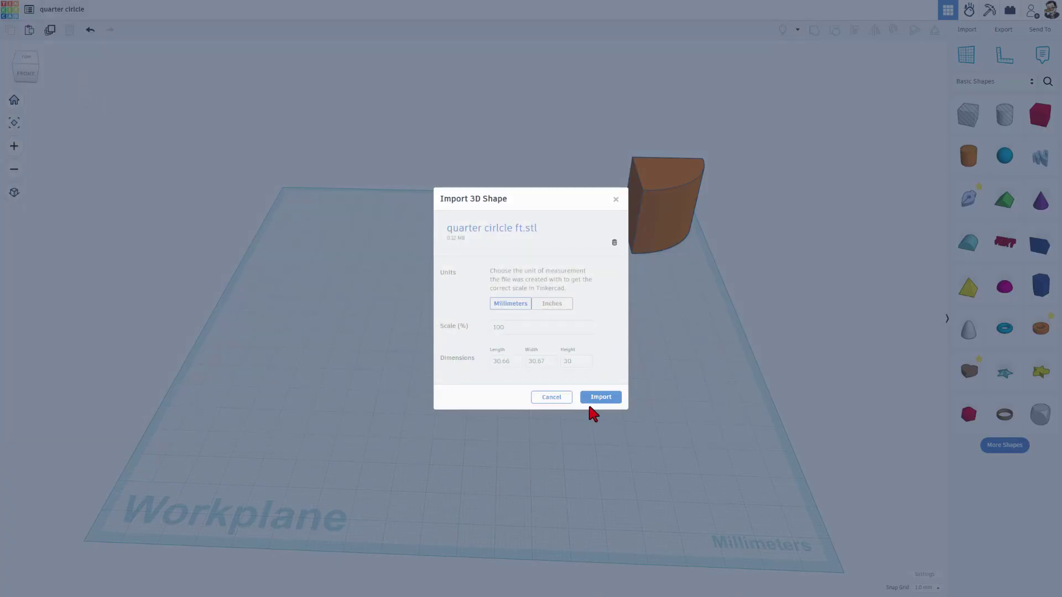
pyautogui.click(597, 399)
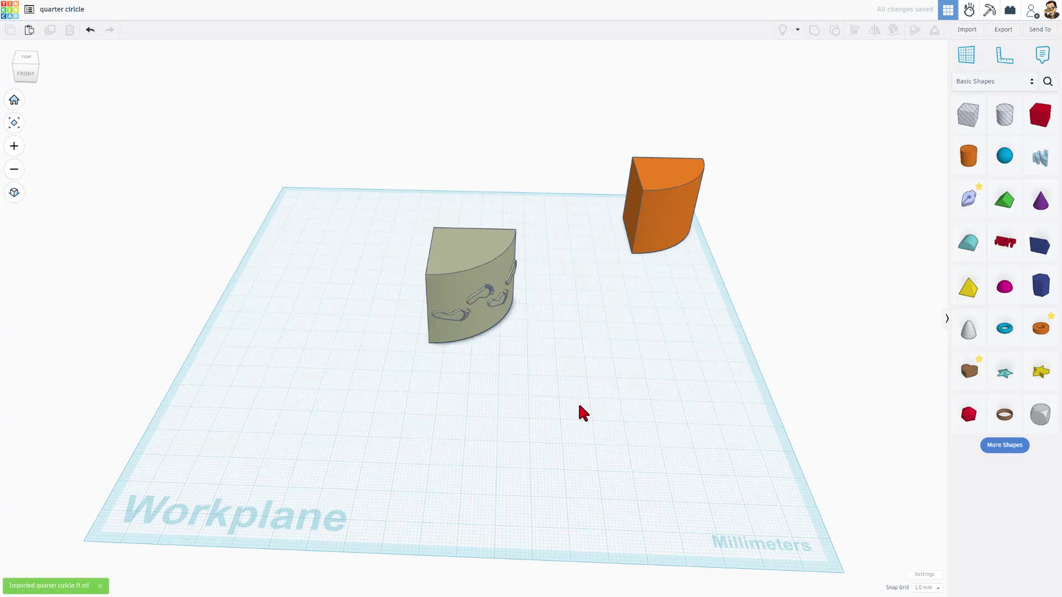
pyautogui.moveTo(536, 428); pyautogui.dragTo(452, 354, button='right')
# - Duplicate the embossed quarter cylinder, nudge the copy left and rotate it -90 degrees
pyautogui.click(522, 365)
pyautogui.moveTo(522, 365); pyautogui.dragTo(450, 368, button='right')
pyautogui.hotkey('ctrl', 'd')
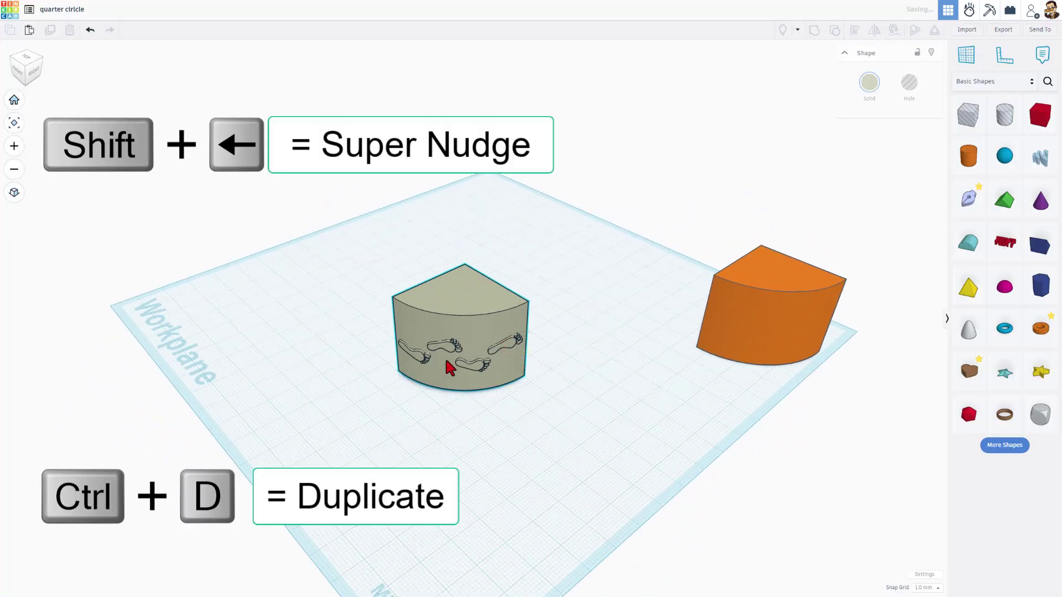
pyautogui.hotkey('shift', 'Left')
pyautogui.hotkey('shift', 'Left')
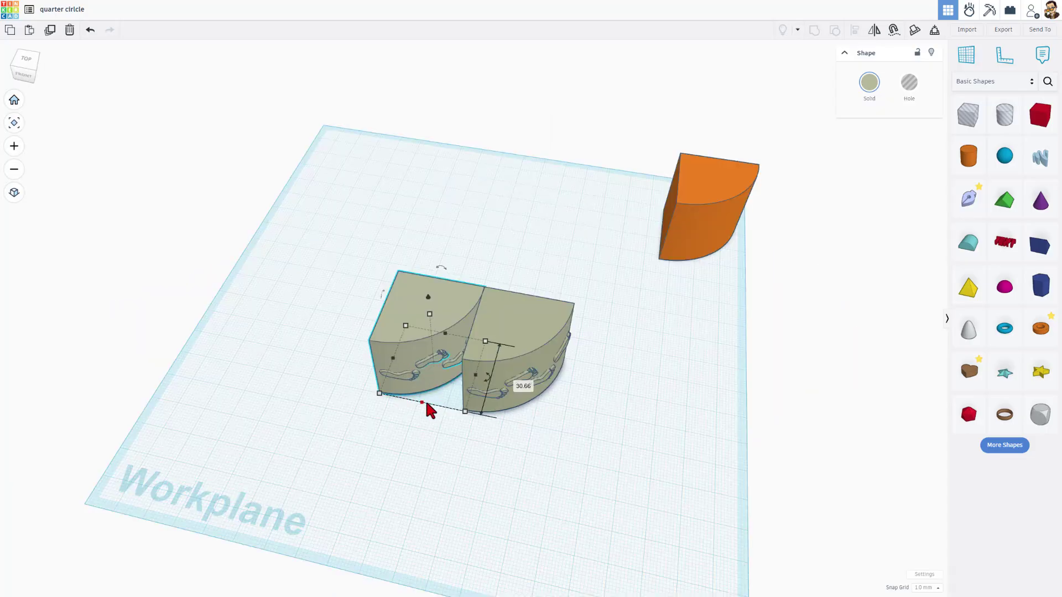
pyautogui.moveTo(487, 377); pyautogui.dragTo(367, 476)
pyautogui.click(367, 476)
# - Place a workplane on the right piece's flat face and drop the left quarter flush against it
pyautogui.press('w')
pyautogui.moveTo(367, 476); pyautogui.dragTo(481, 376, button='right')
pyautogui.click(479, 372)
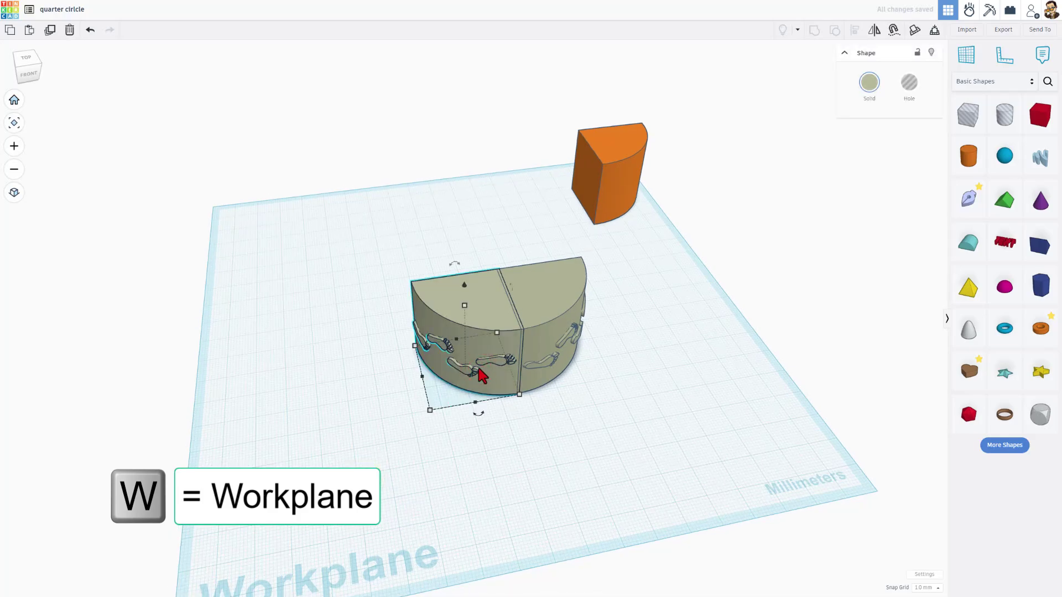
pyautogui.hotkey('shift', 'Left')
pyautogui.press('w')
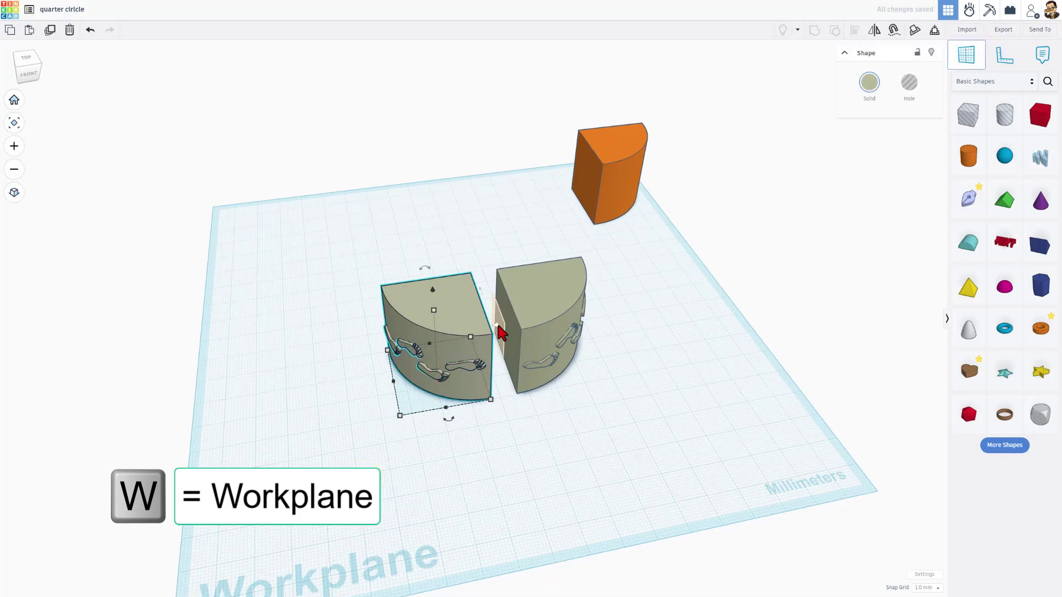
pyautogui.click(506, 327)
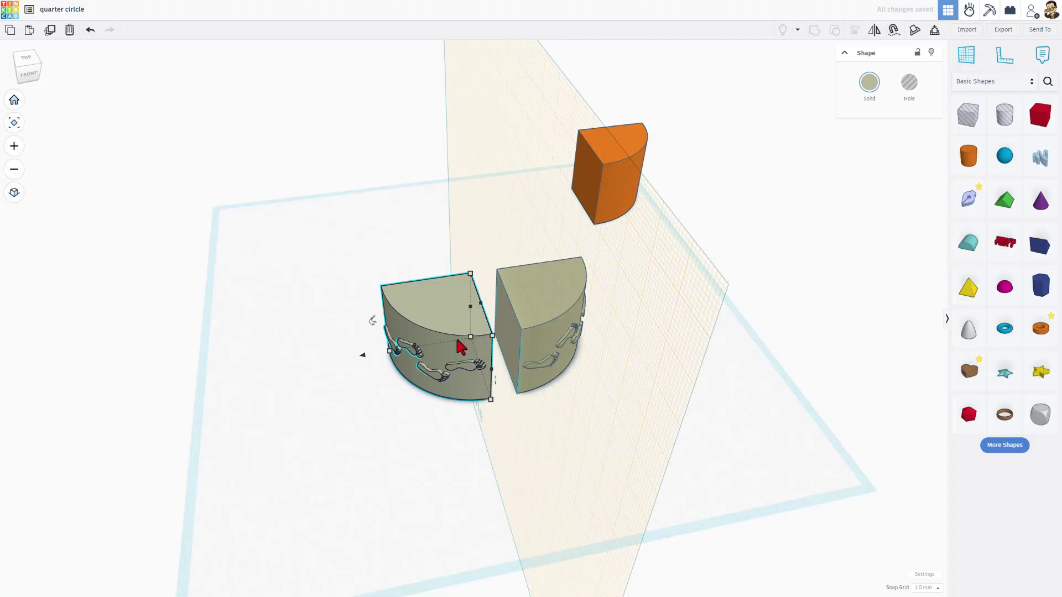
pyautogui.press('d')
pyautogui.click(445, 319)
pyautogui.click(432, 421)
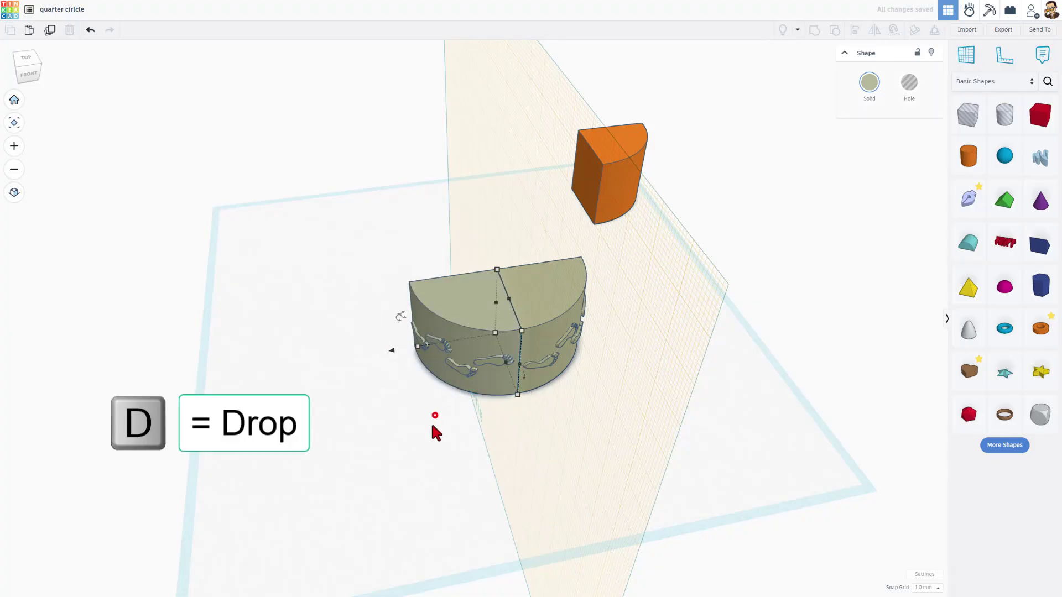
pyautogui.press('w')
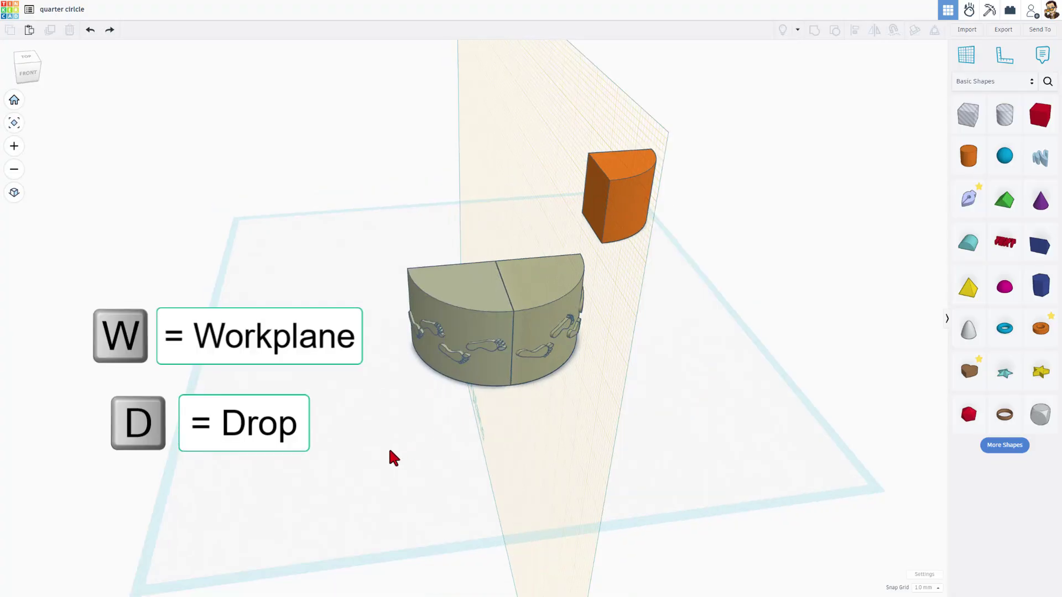
# - Select both quarters, duplicate the half cylinder, shift the copy left and rotate it -180 degrees
pyautogui.click(367, 421)
pyautogui.moveTo(386, 406); pyautogui.dragTo(541, 327, button='right')
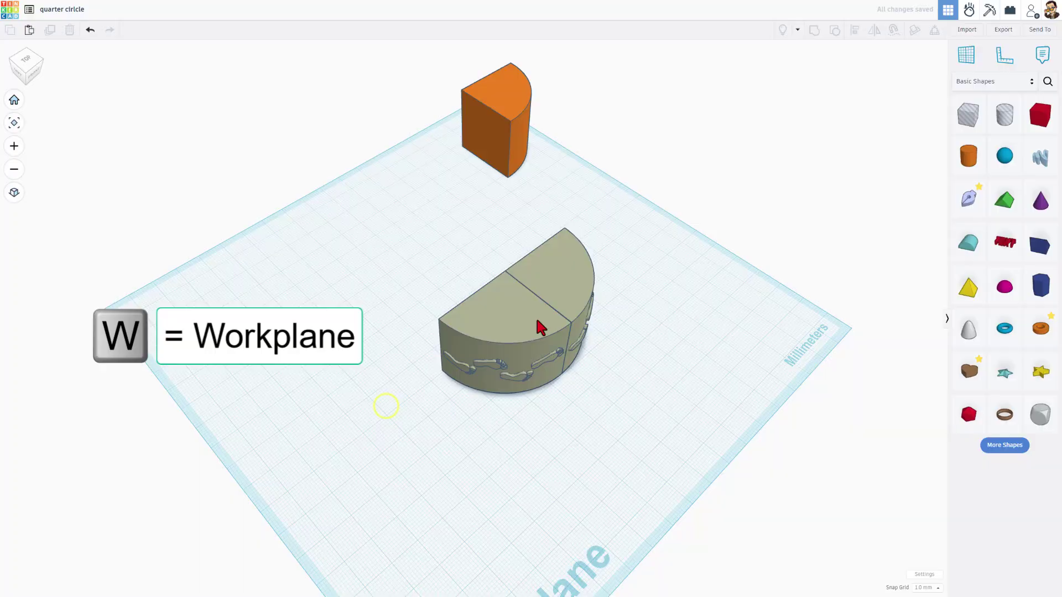
pyautogui.keyDown('shift'); pyautogui.click(538, 319); pyautogui.keyUp('shift')
pyautogui.keyDown('shift'); pyautogui.click(570, 282); pyautogui.keyUp('shift')
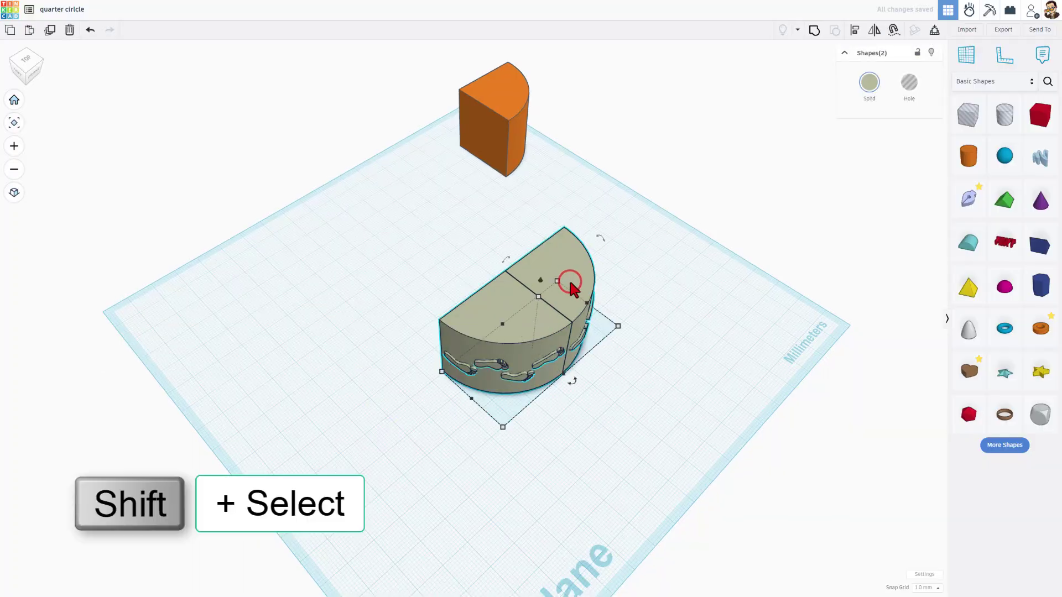
pyautogui.moveTo(572, 282); pyautogui.dragTo(636, 279, button='right')
pyautogui.hotkey('ctrl', 'd')
pyautogui.press('Left')
pyautogui.press('Left')
pyautogui.press('Left')
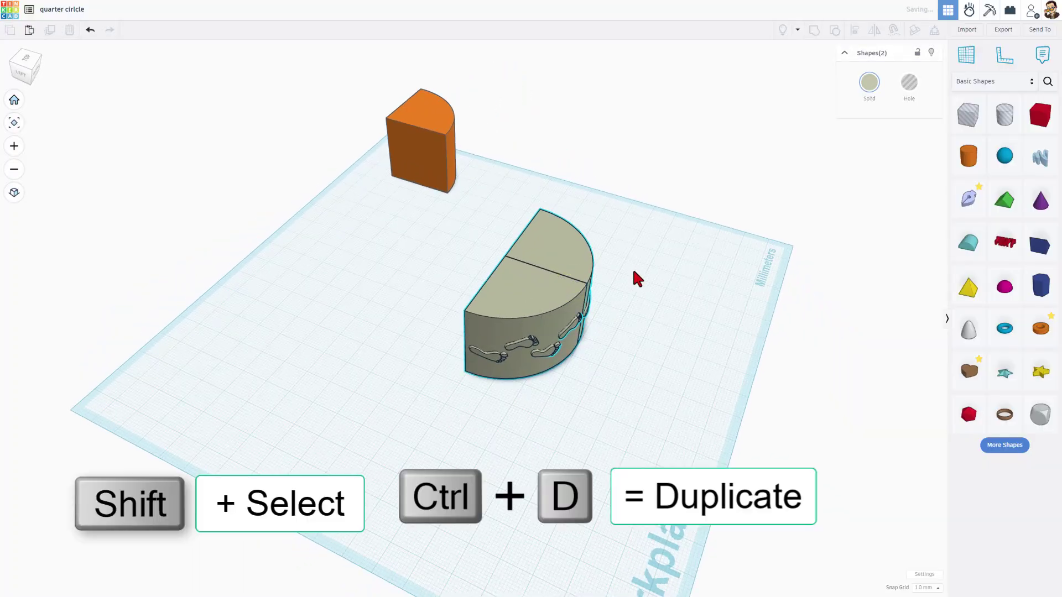
pyautogui.press('Left')
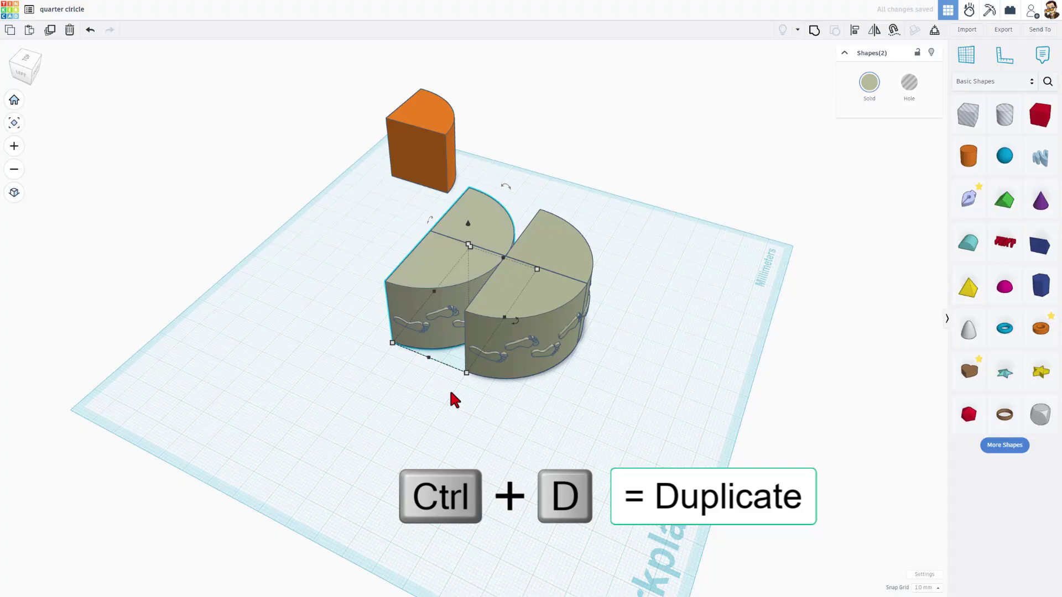
pyautogui.moveTo(513, 328); pyautogui.dragTo(442, 302)
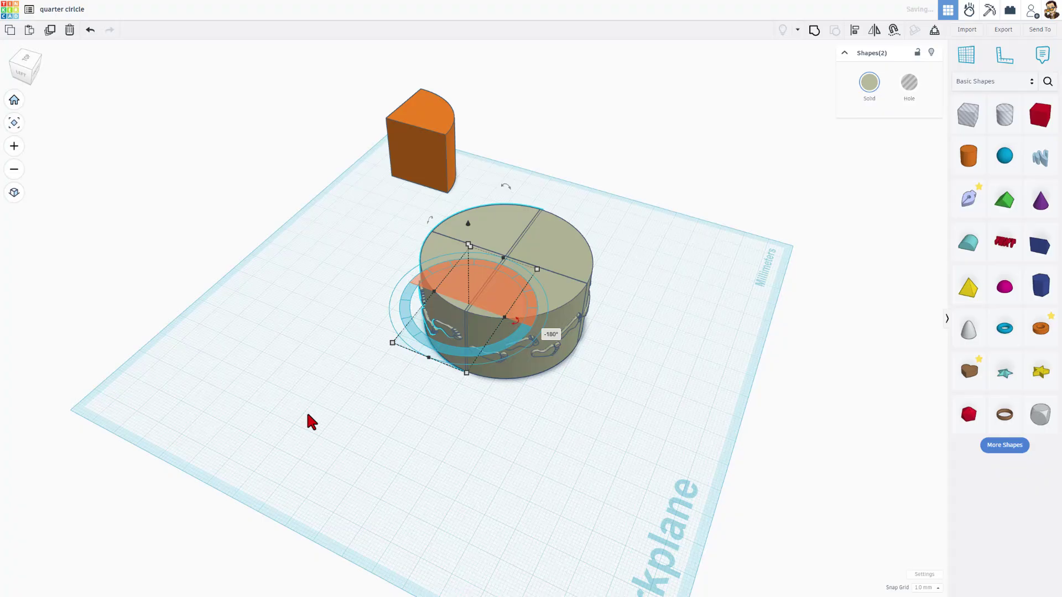
pyautogui.moveTo(234, 438); pyautogui.dragTo(374, 441, button='right')
# - Set a workplane on the right half's flat face and drop the left half against it
pyautogui.press('w')
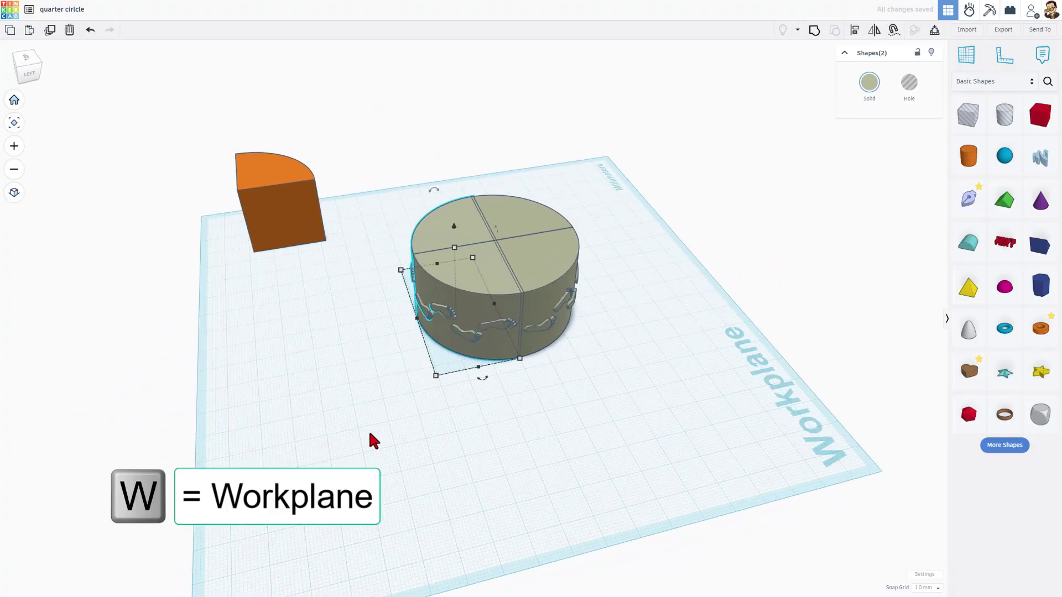
pyautogui.hotkey('shift', 'Left')
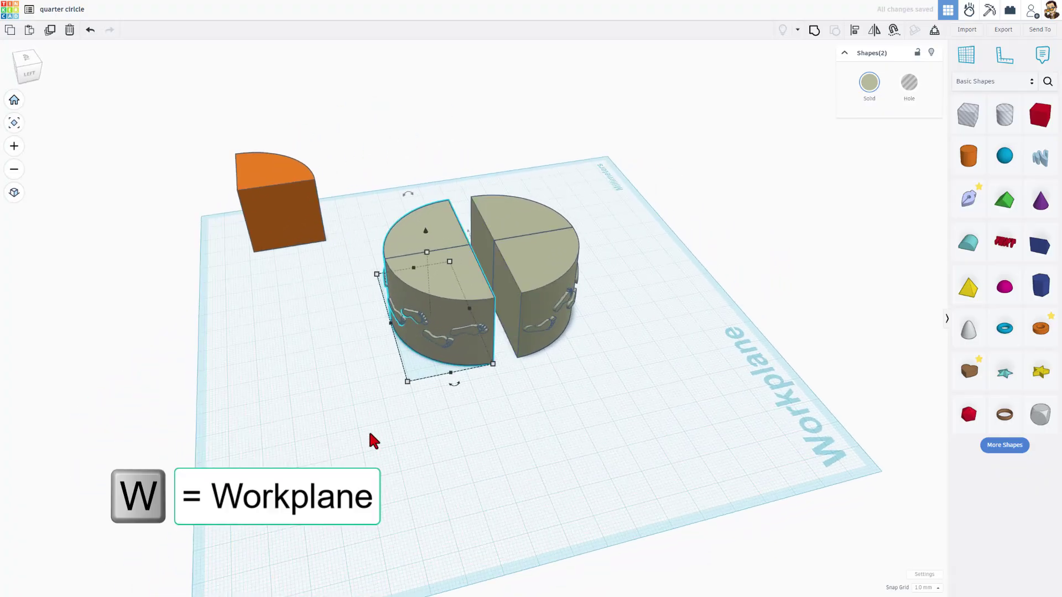
pyautogui.press('d')
pyautogui.click(499, 292)
pyautogui.click(282, 229)
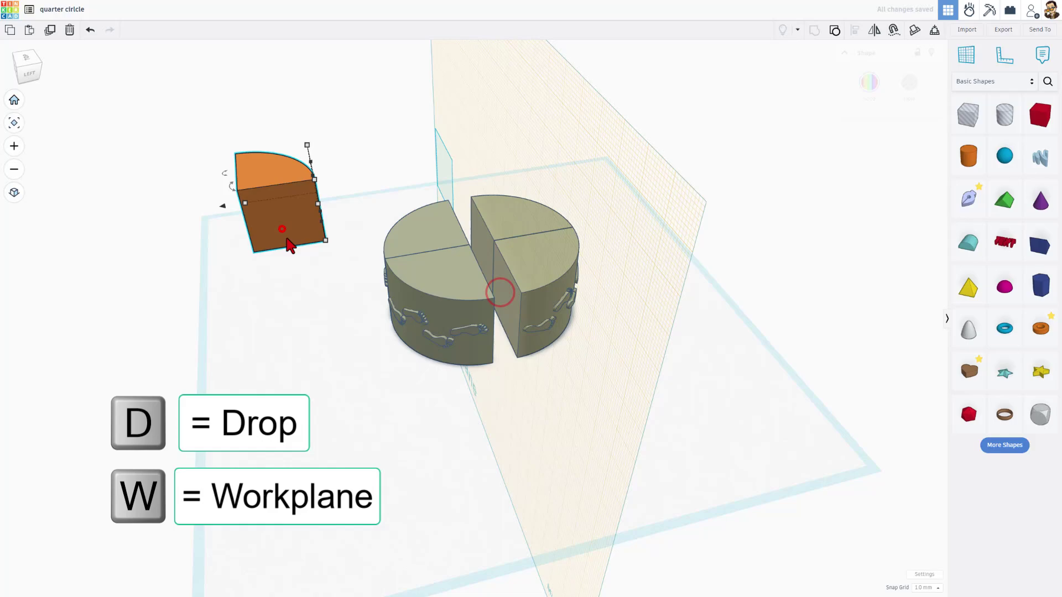
pyautogui.click(332, 261)
pyautogui.click(437, 354)
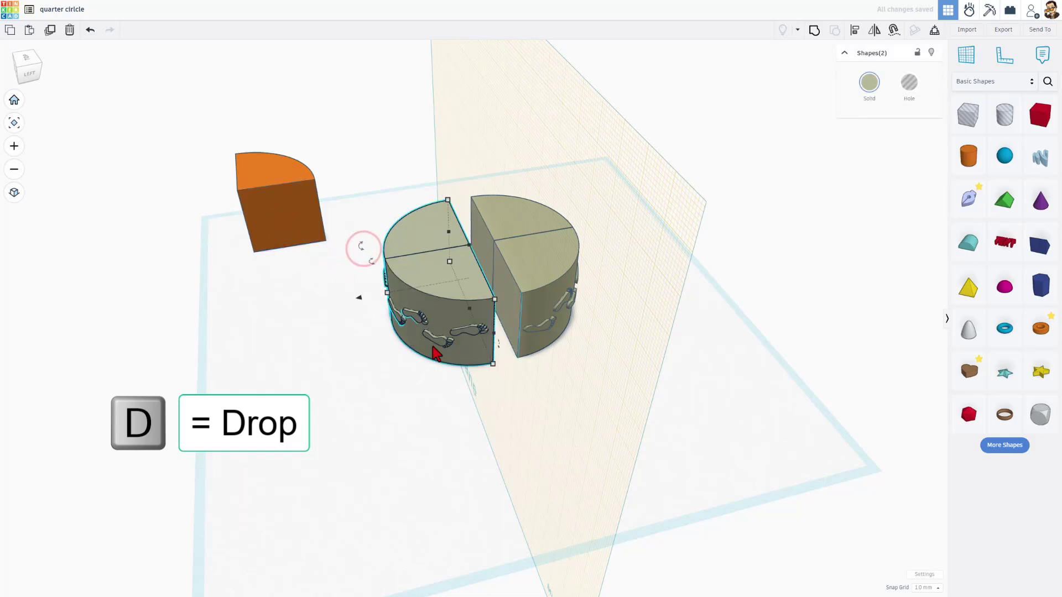
pyautogui.press('d')
pyautogui.click(409, 358)
# - Restore the default ground workplane
pyautogui.moveTo(380, 386); pyautogui.dragTo(341, 396, button='right')
pyautogui.press('w')
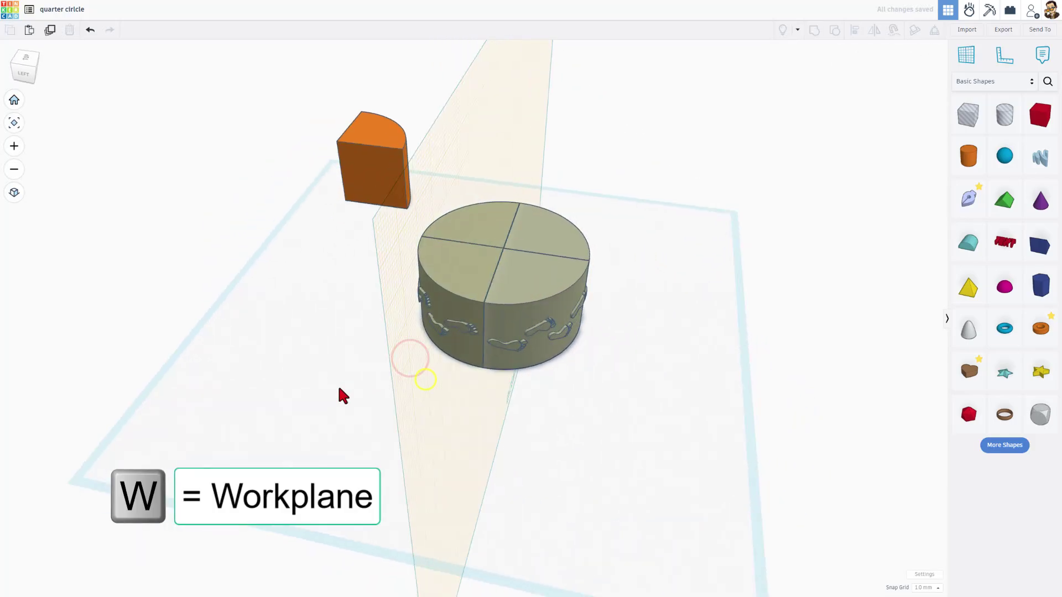
pyautogui.click(378, 433)
pyautogui.moveTo(519, 414); pyautogui.dragTo(512, 232, button='right')
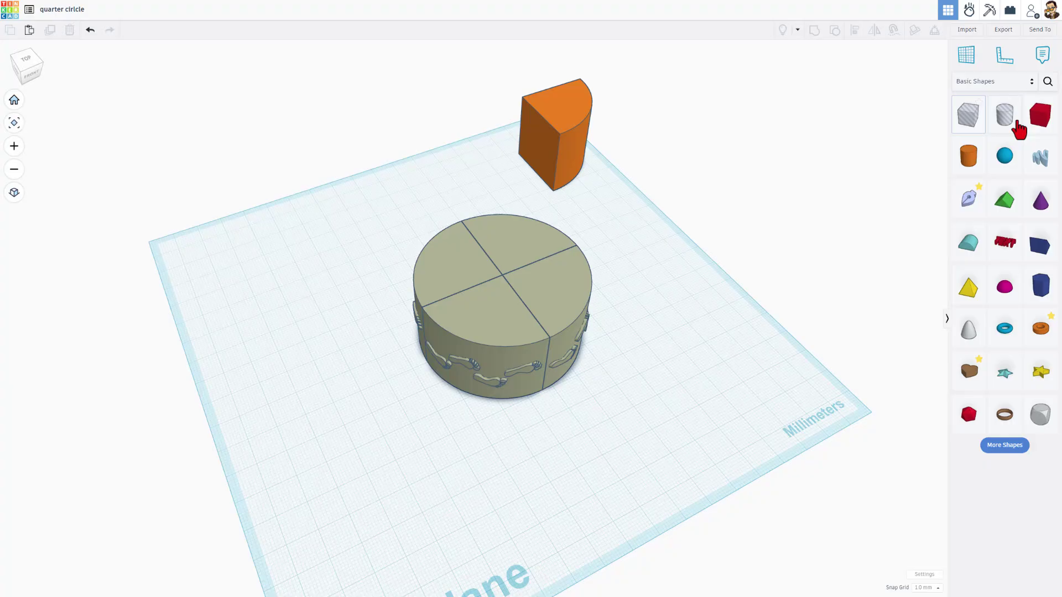
# - Add a cylinder hole 55 mm wide, then box-select the footprint cylinder's quarters and footprints
pyautogui.moveTo(1014, 131); pyautogui.dragTo(490, 469)
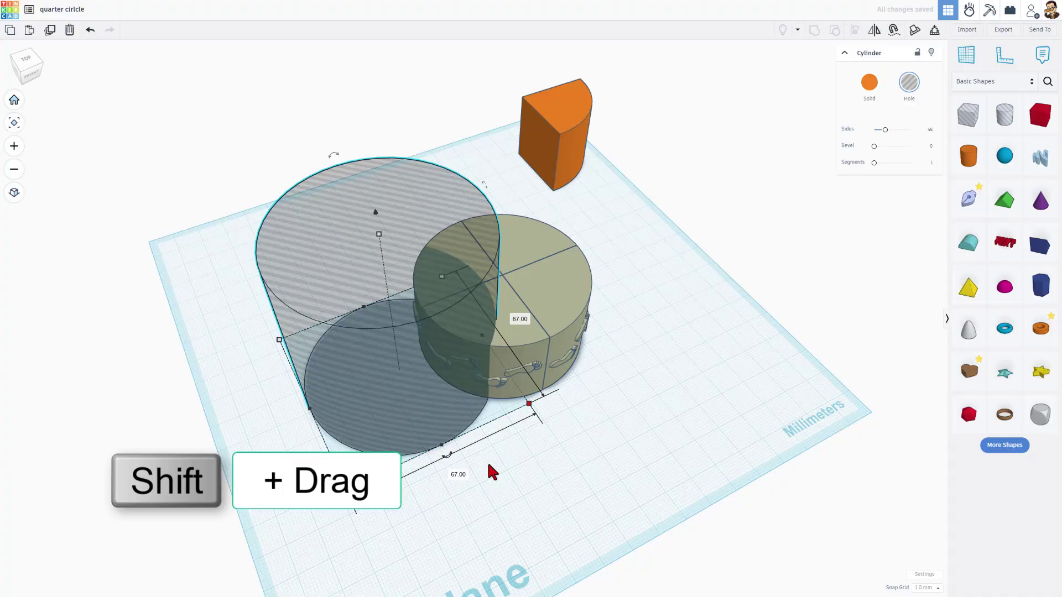
pyautogui.click(456, 475)
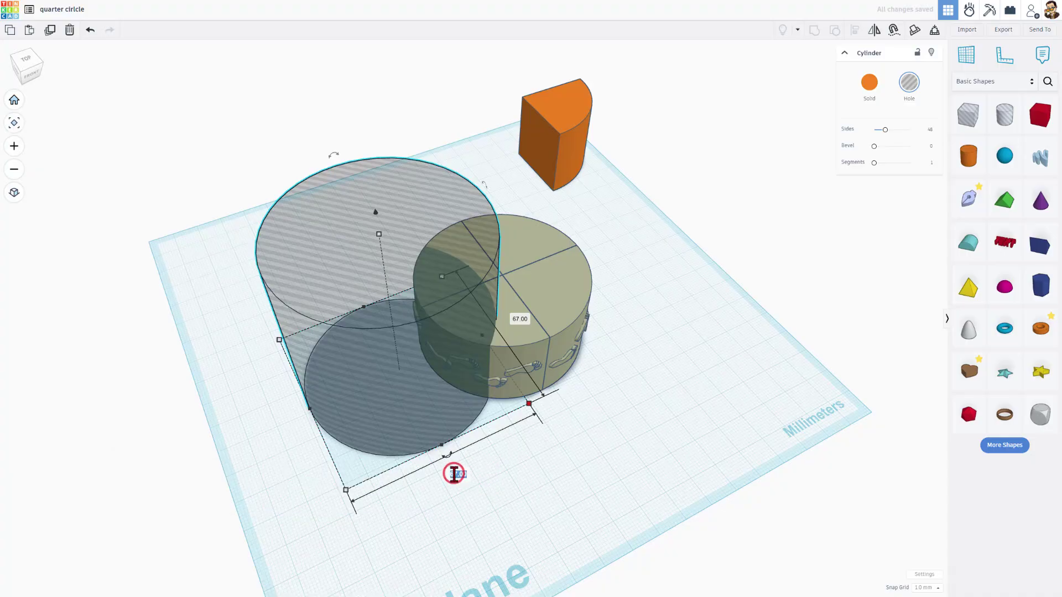
pyautogui.write('55')
pyautogui.press('Return')
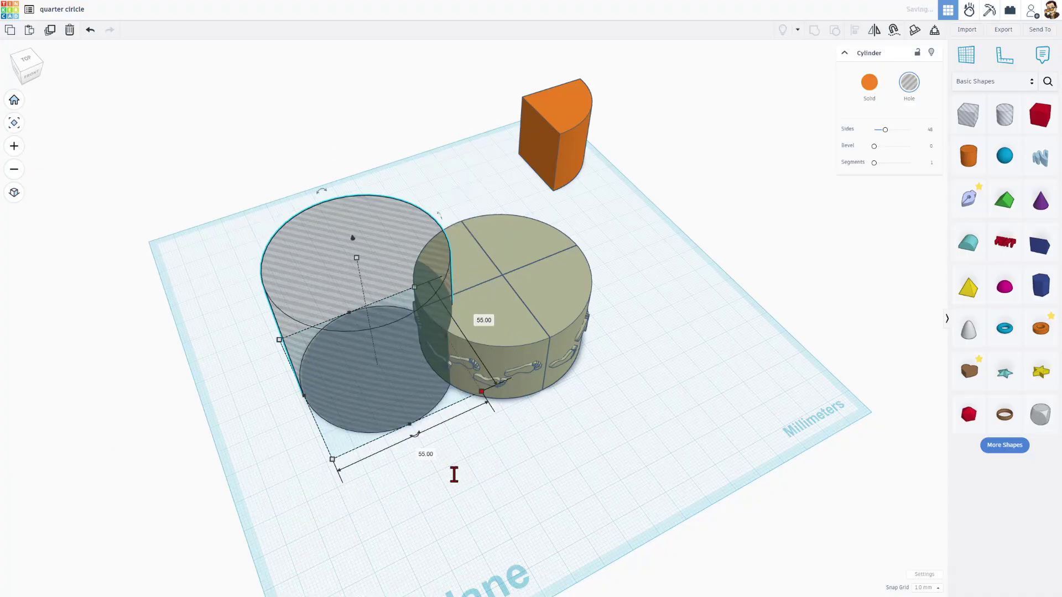
pyautogui.click(671, 338)
pyautogui.moveTo(568, 326); pyautogui.dragTo(492, 360)
# - Group the selected footprint cylinder pieces into one shape
pyautogui.hotkey('ctrl', 'g')
pyautogui.click(372, 182)
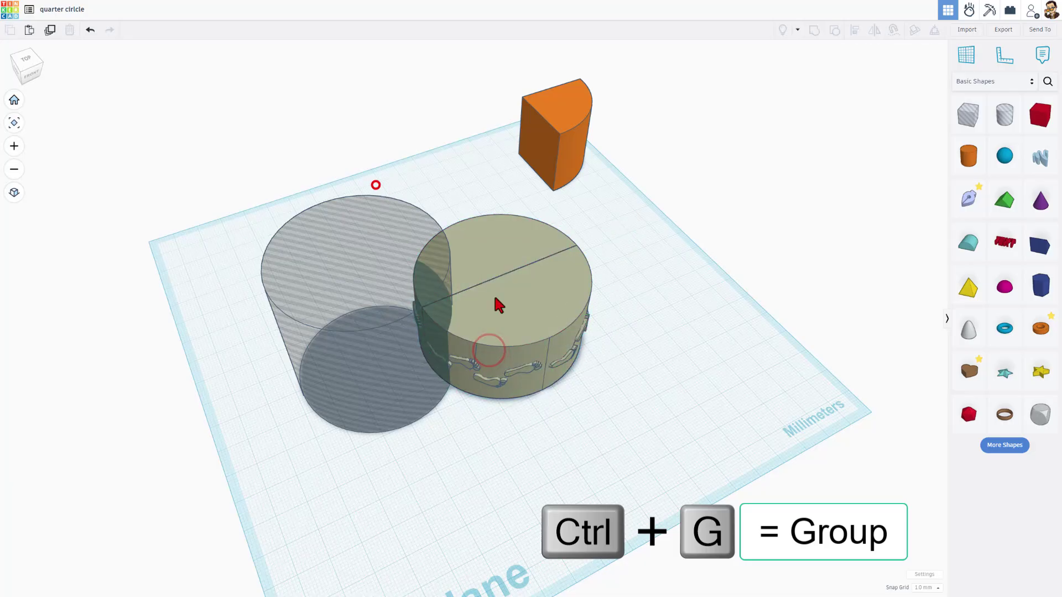
pyautogui.moveTo(396, 230); pyautogui.dragTo(363, 348, button='right')
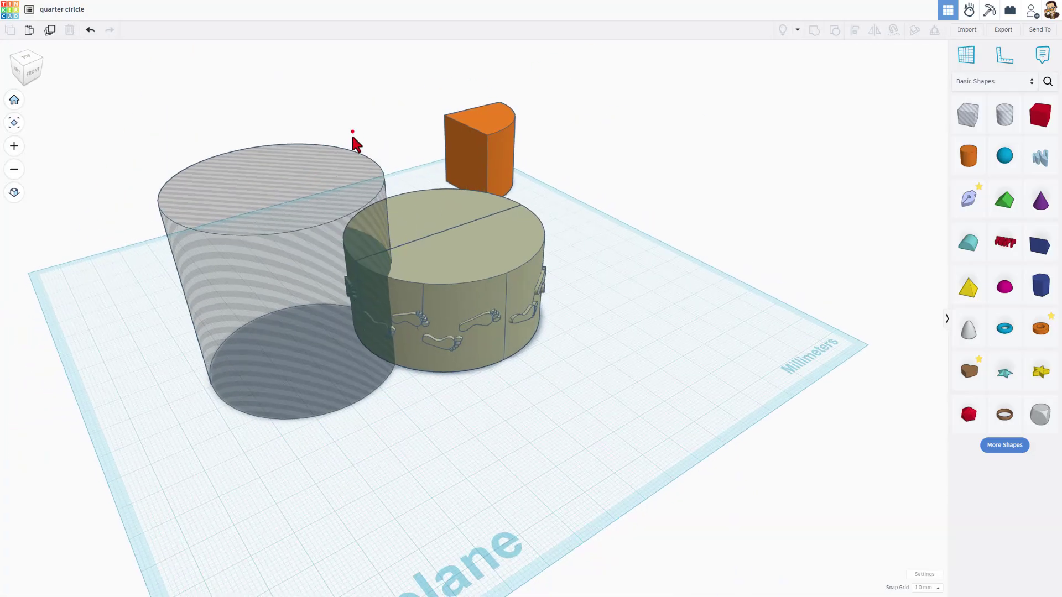
# - Align the hole cylinder to the centre of the footprint cylinder on both axes
pyautogui.moveTo(353, 138); pyautogui.dragTo(391, 261)
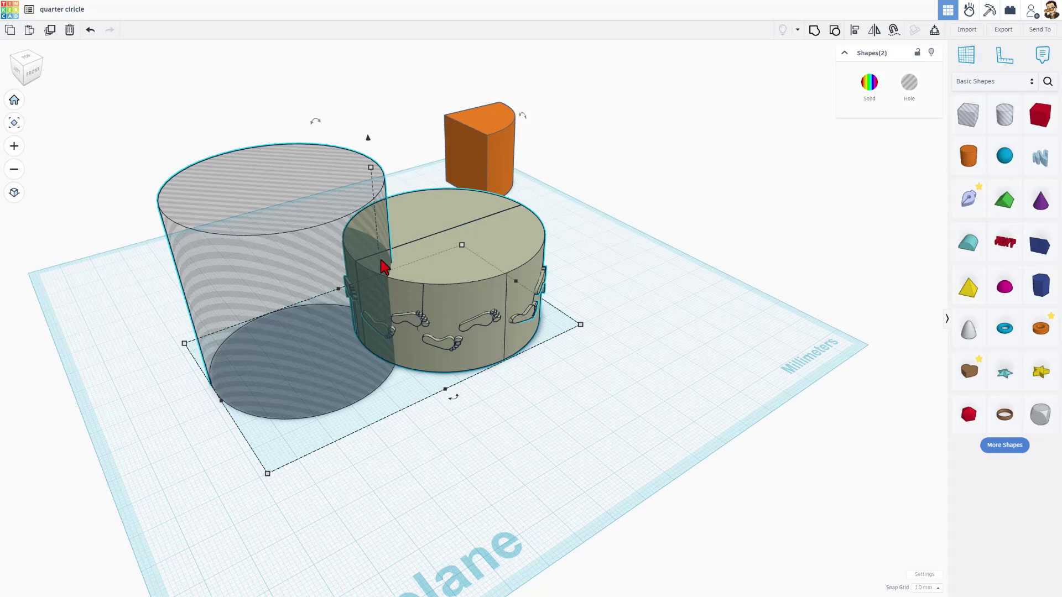
pyautogui.press('l')
pyautogui.click(438, 257)
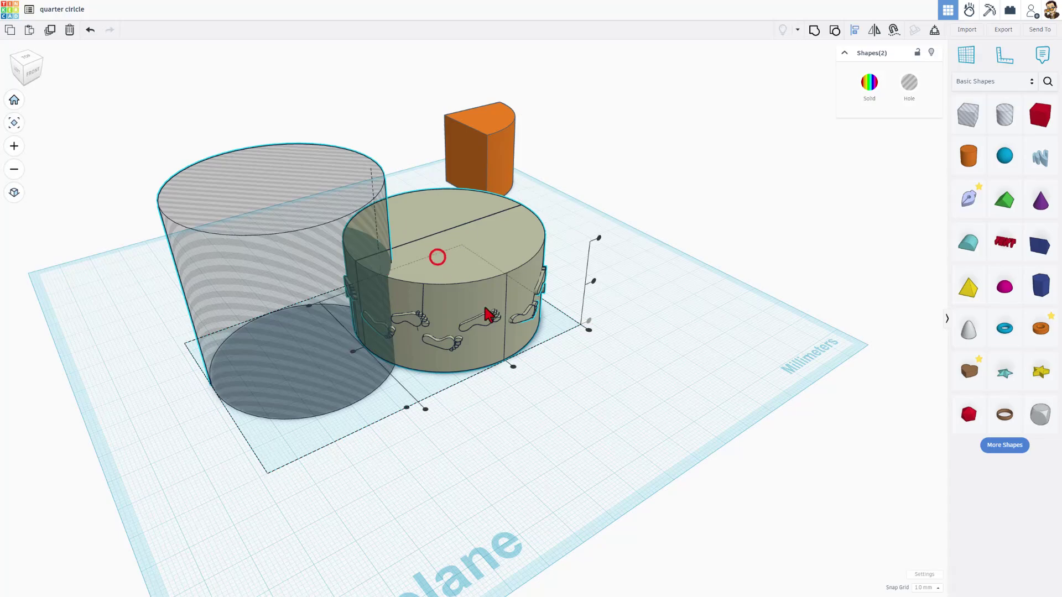
pyautogui.click(514, 369)
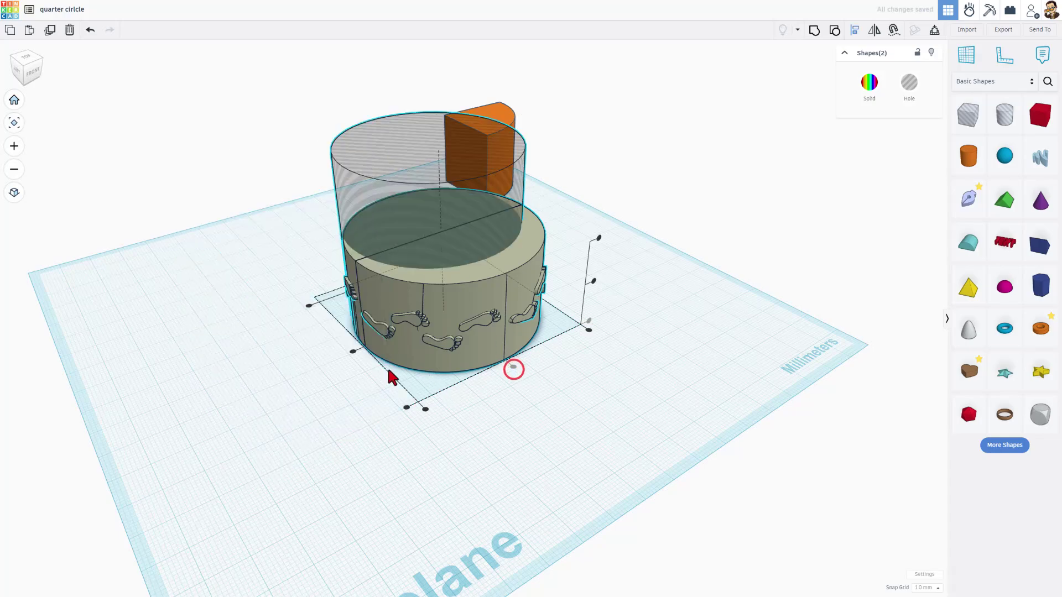
pyautogui.click(352, 351)
pyautogui.click(325, 376)
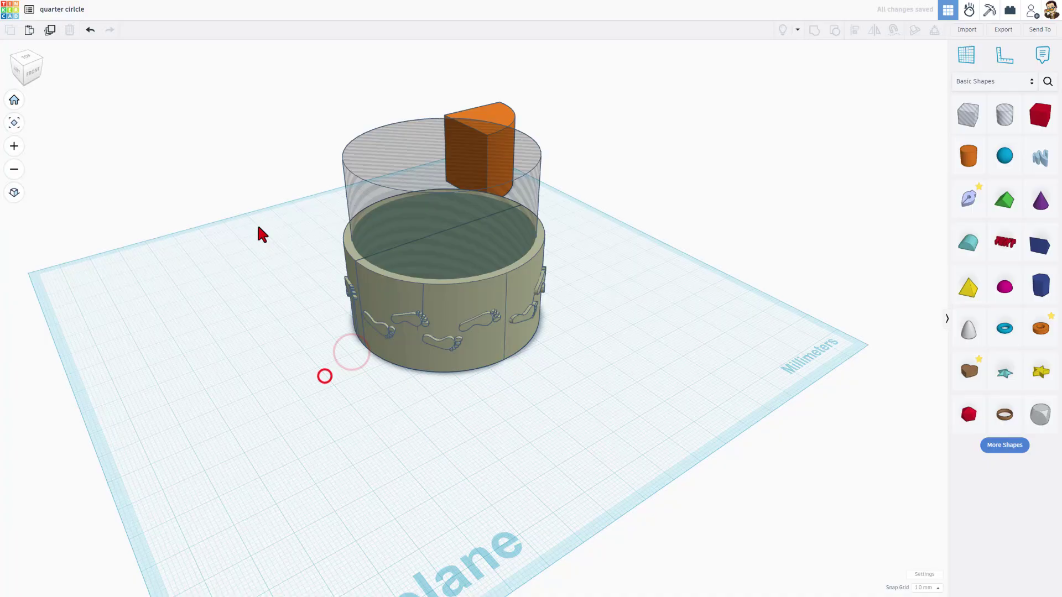
# - Select both aligned cylinders and group them into the hollow footprint ring
pyautogui.moveTo(258, 225); pyautogui.dragTo(425, 326)
pyautogui.keyDown('shift'); pyautogui.click(425, 327); pyautogui.keyUp('shift')
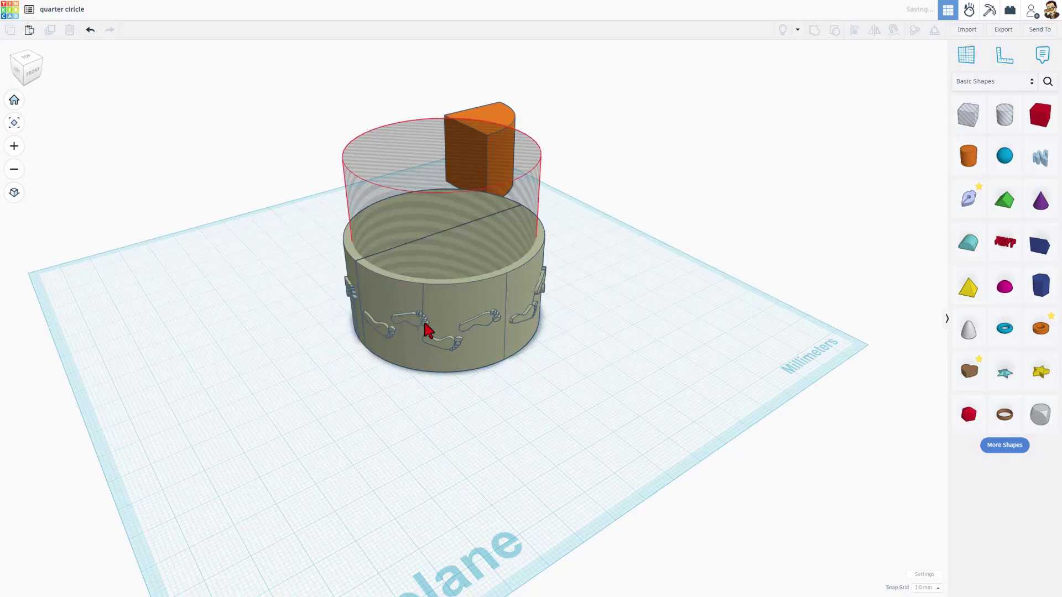
pyautogui.moveTo(293, 347); pyautogui.dragTo(355, 387, button='right')
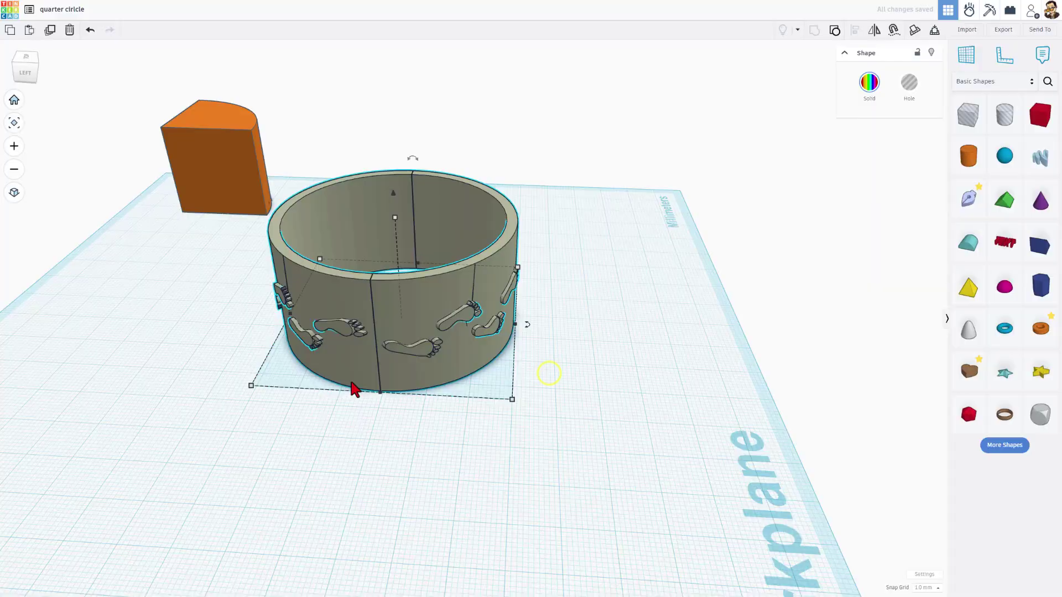
pyautogui.scroll(5, 296, 304)
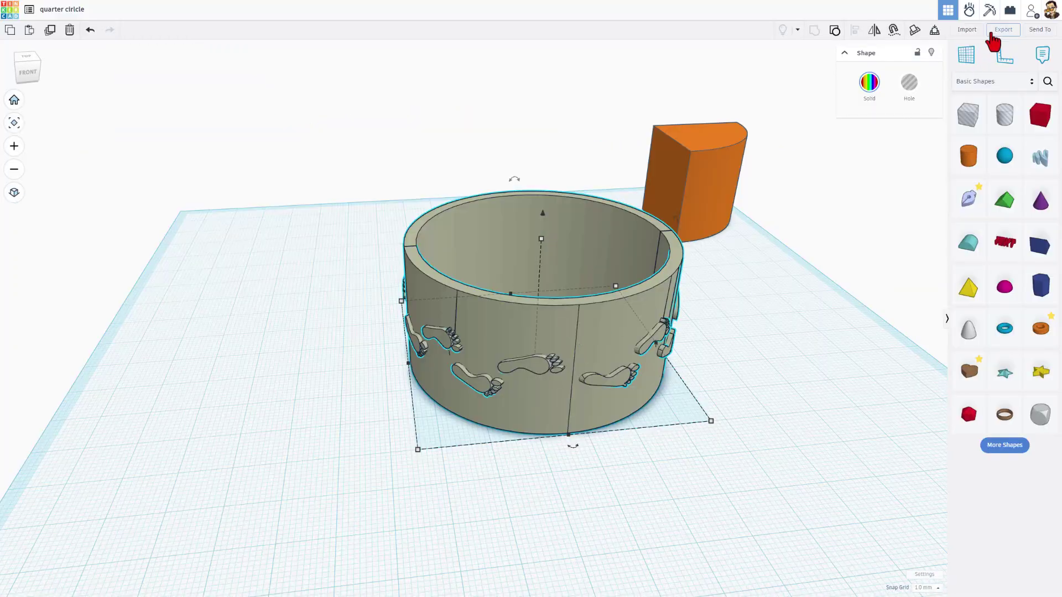
# - Export the footprint ring as .STL, editing the file name and saving into the 3dmodeling folder
pyautogui.click(995, 30)
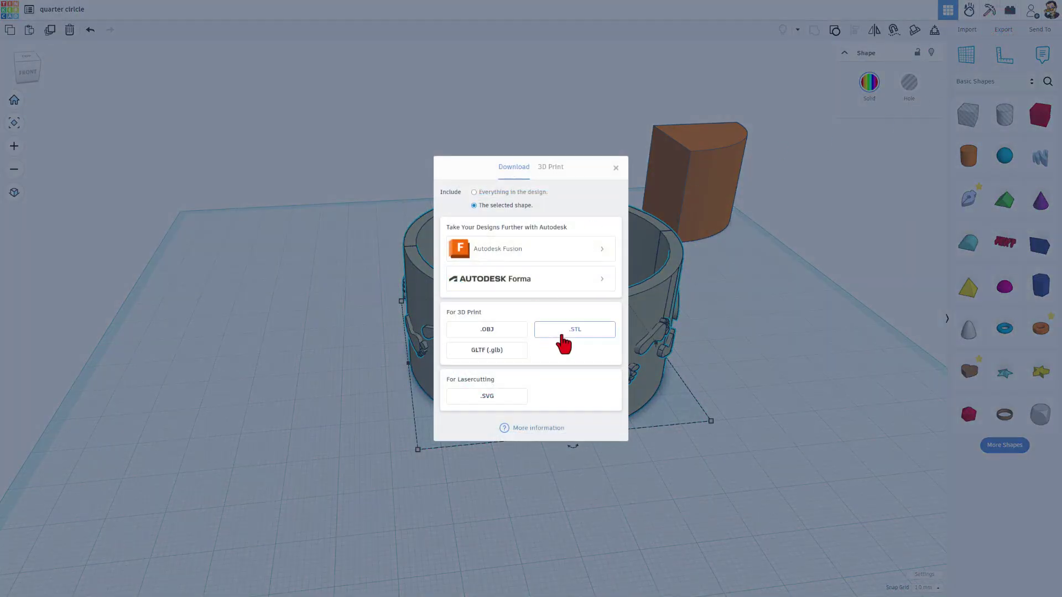
pyautogui.click(567, 335)
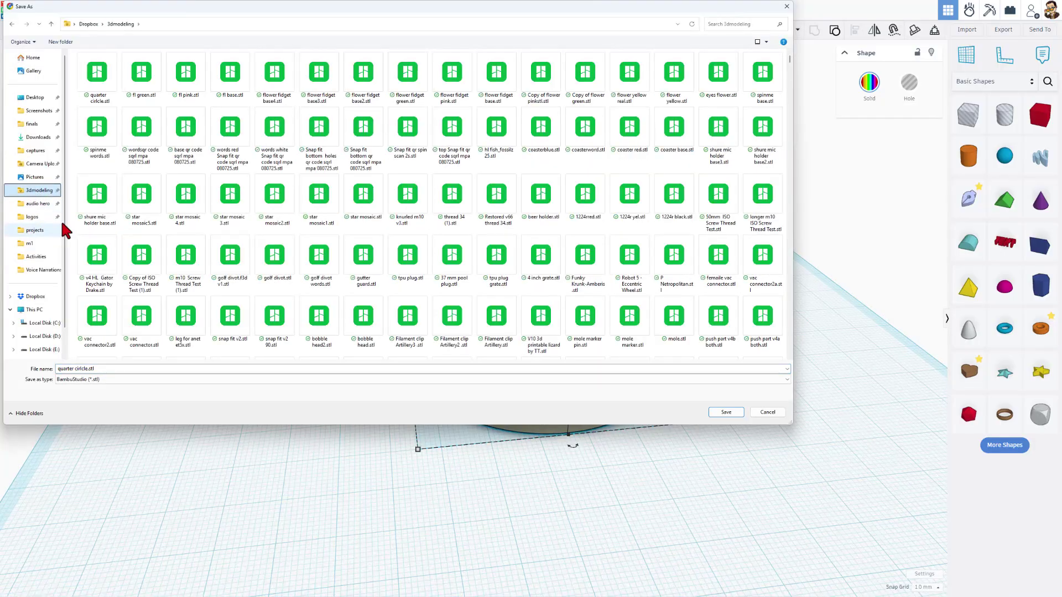
pyautogui.click(83, 368)
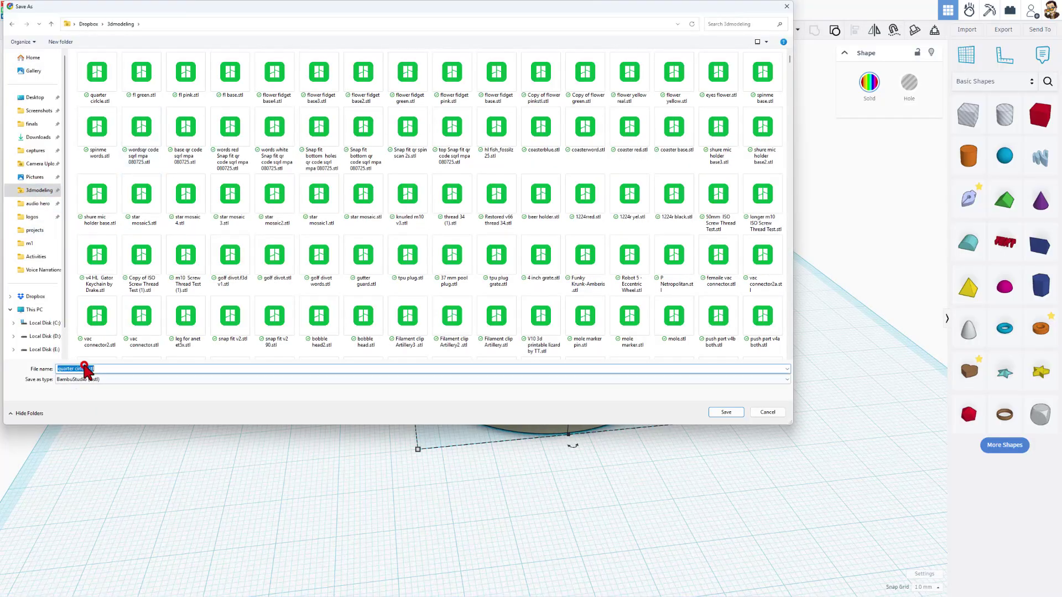
pyautogui.click(84, 368)
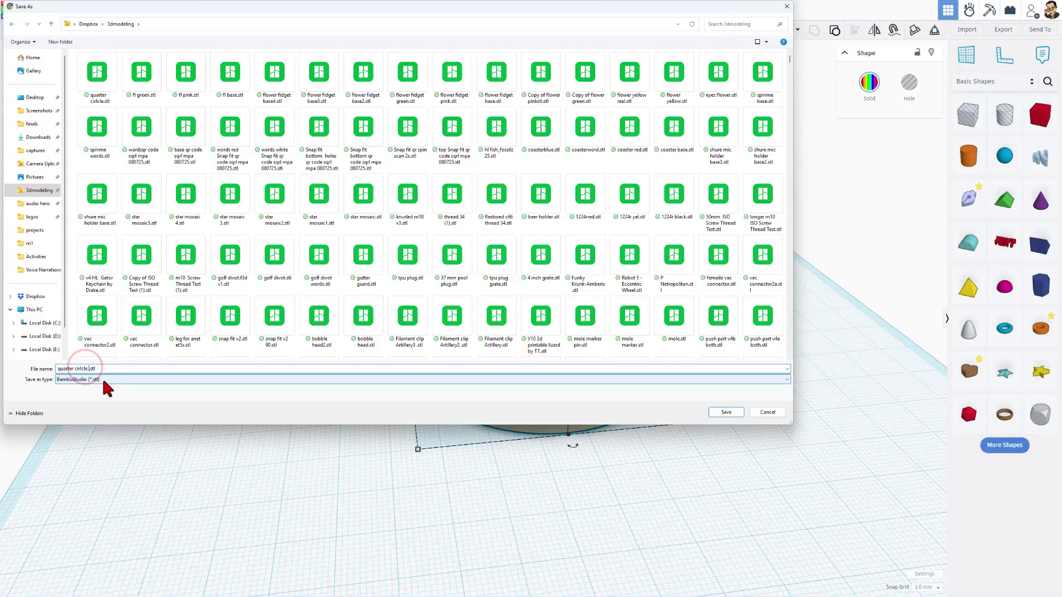
pyautogui.press('Return')
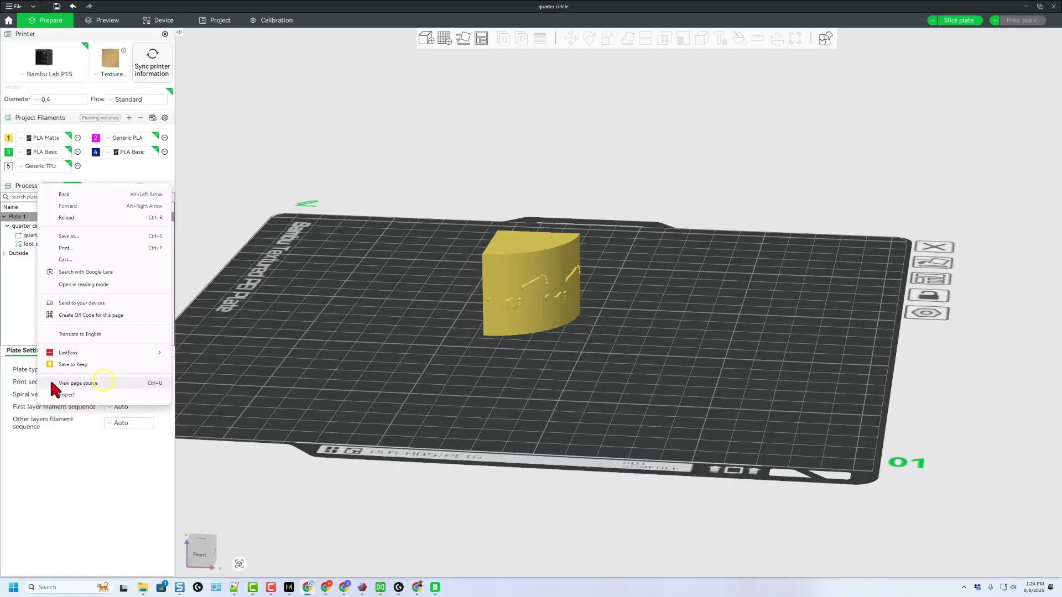
# - Delete the old quarter circle object from the build plate
pyautogui.click(103, 380)
pyautogui.moveTo(336, 385); pyautogui.dragTo(442, 387)
pyautogui.click(567, 260)
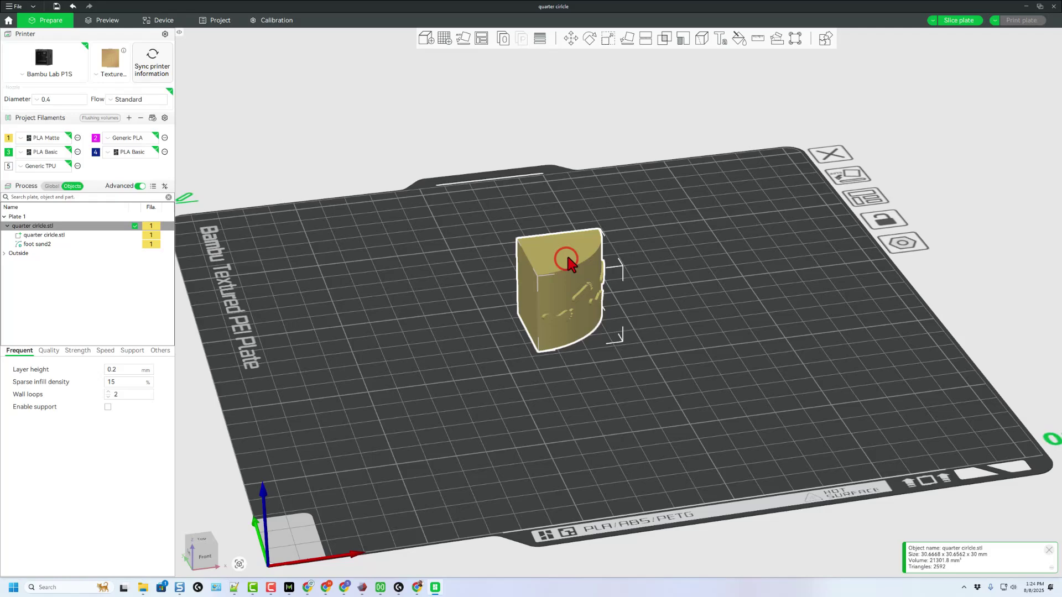
pyautogui.press('Delete')
# - Add 'quarter circle feet.stl' onto the plate
pyautogui.scroll(-3, 441, 53)
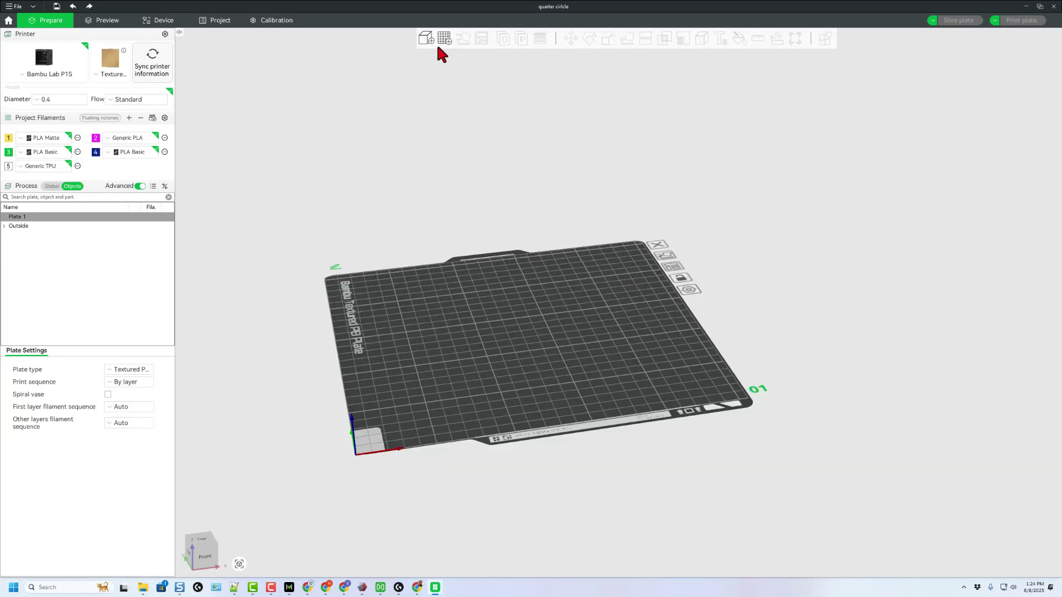
pyautogui.click(427, 39)
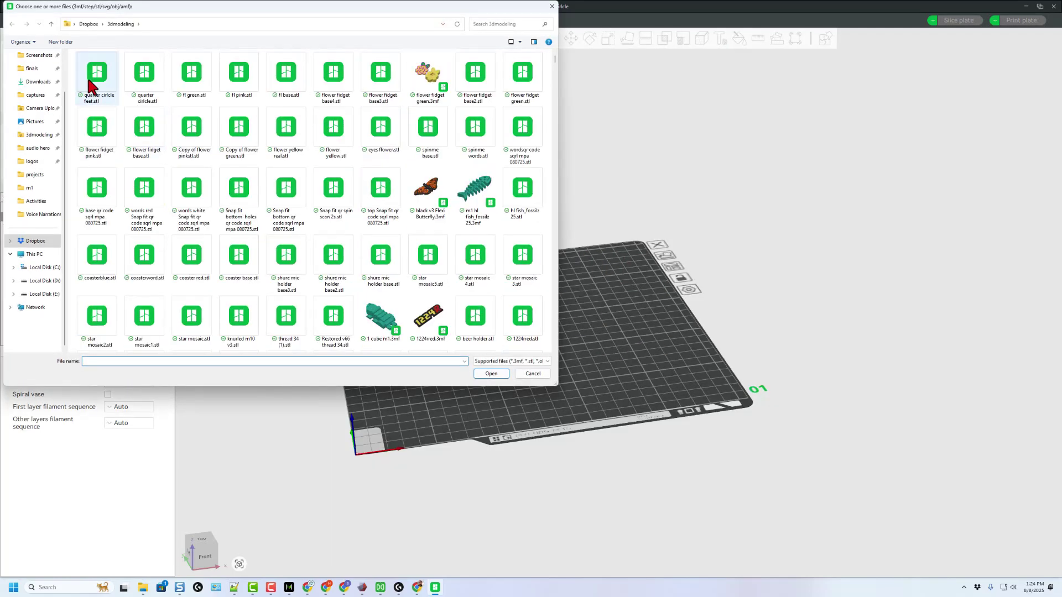
pyautogui.doubleClick(94, 78)
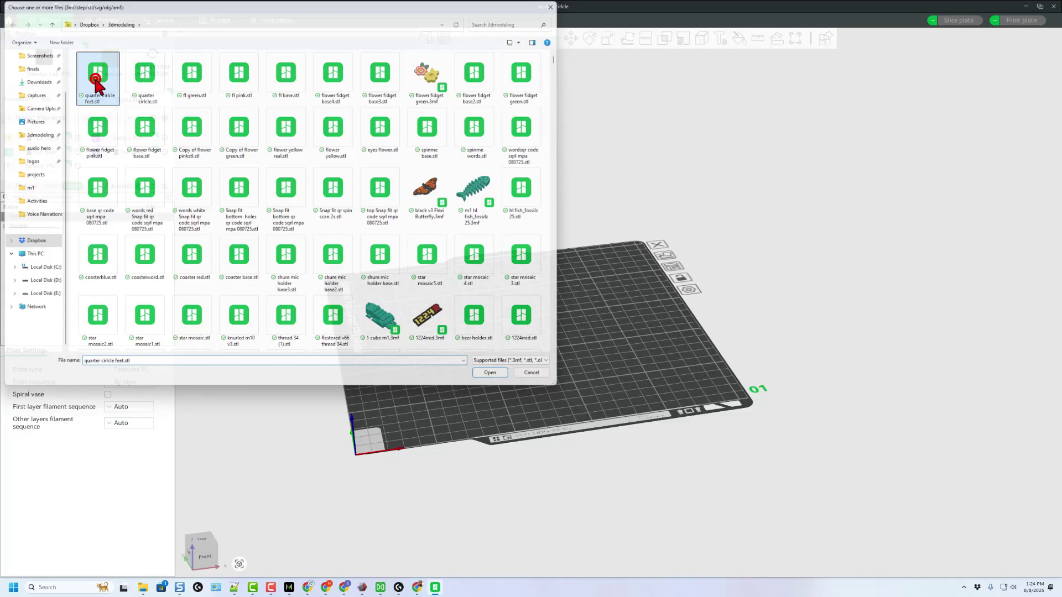
pyautogui.scroll(5, 599, 380)
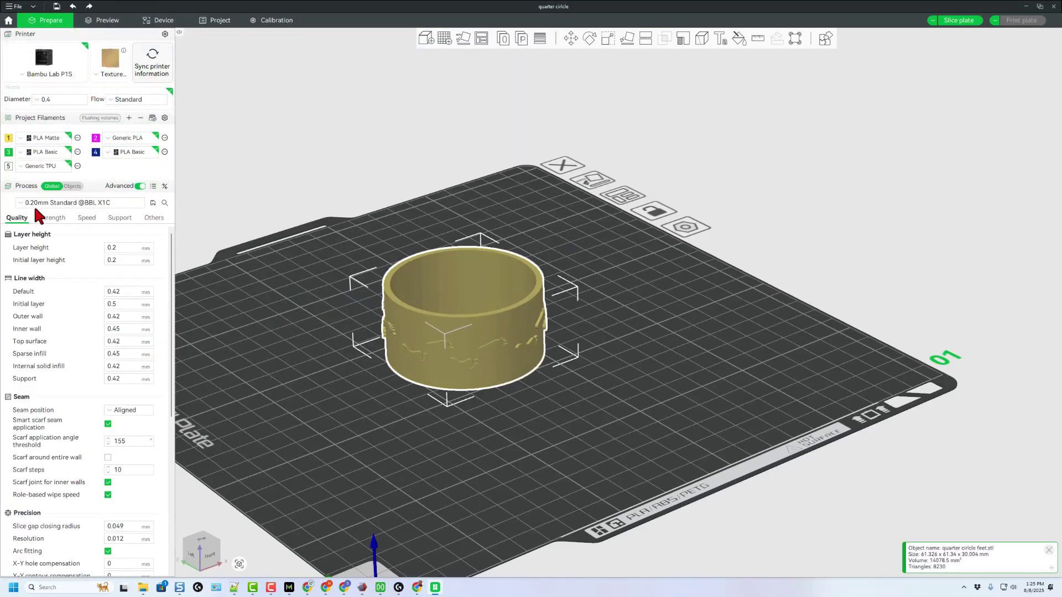
# - Slice the plate and check the estimate: 32m40s print time, 14.65 g filament
pyautogui.click(953, 22)
pyautogui.scroll(4, 571, 408)
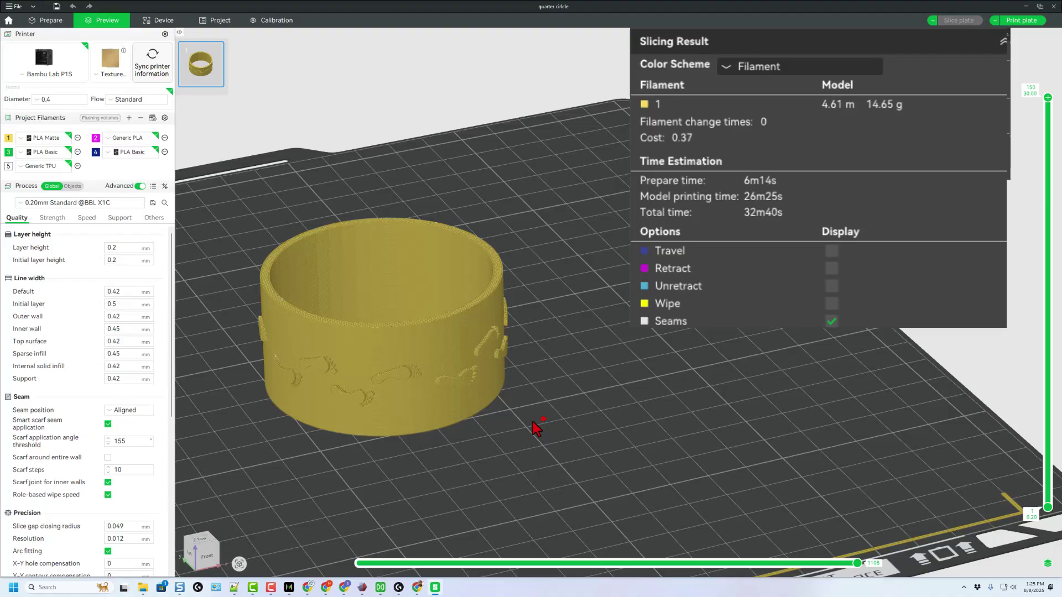
pyautogui.moveTo(533, 425)
pyautogui.mouseDown()
pyautogui.moveTo(539, 414)
pyautogui.moveTo(505, 420)
pyautogui.moveTo(549, 422)
pyautogui.mouseUp()
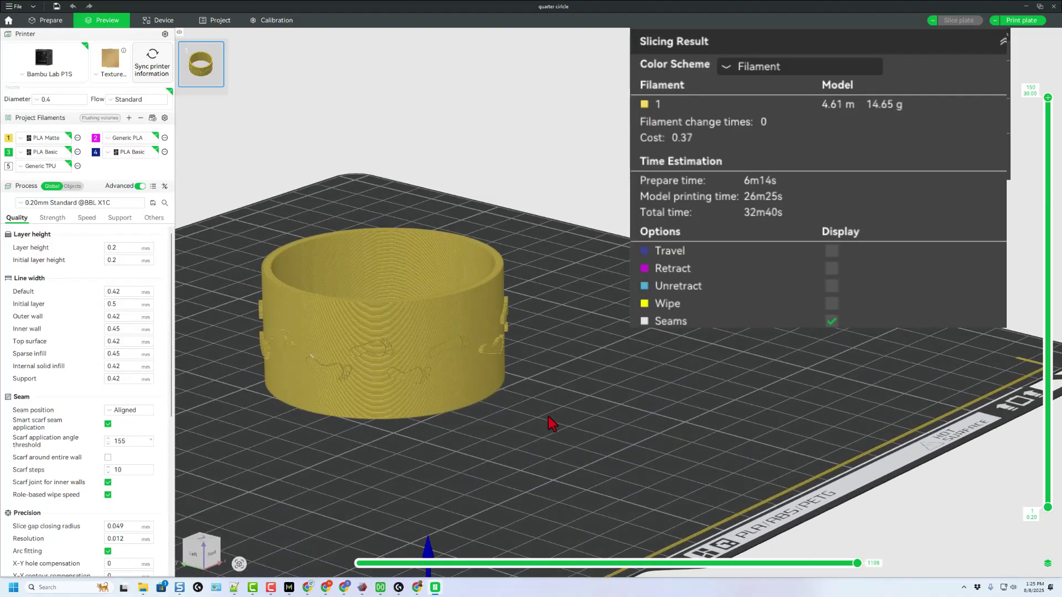